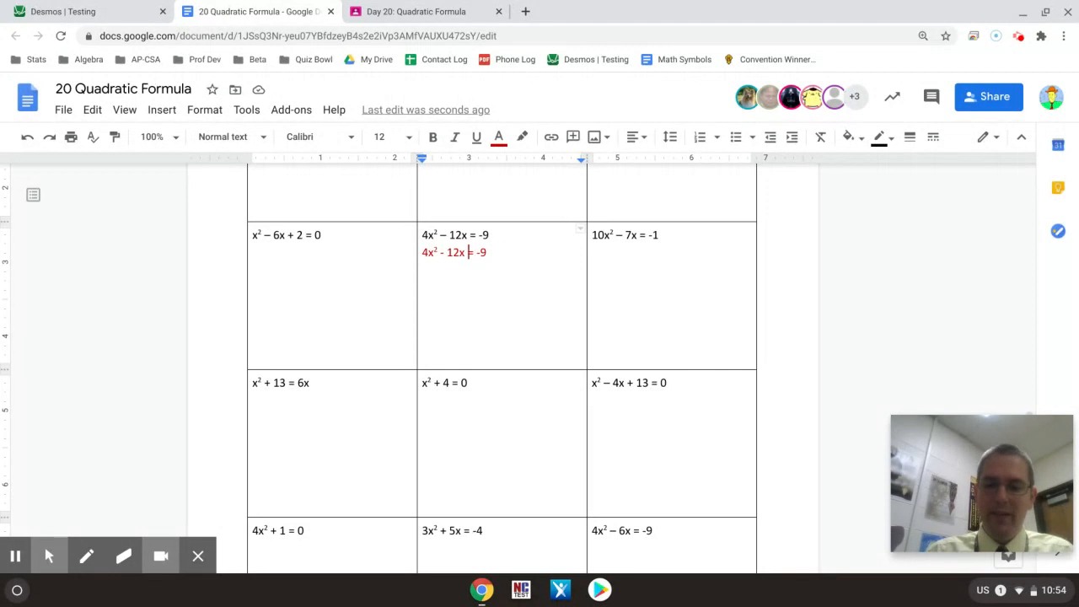
# Step: Complete the red equation under 4x² – 12x = -9 so that it reads 4x² - 12x + 9 = 0
pyautogui.write('+ 9')
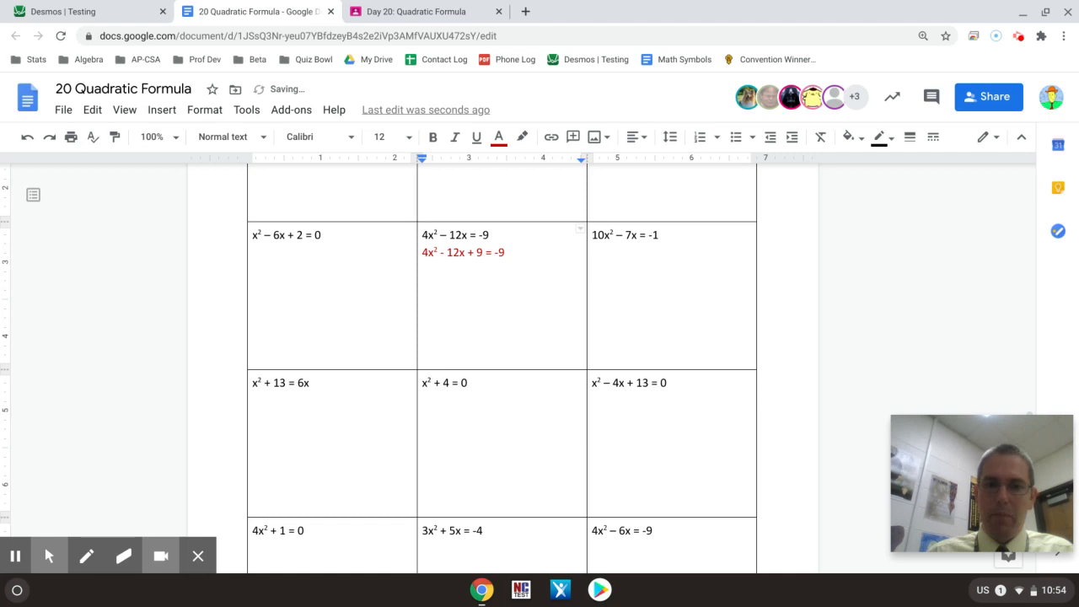
pyautogui.press('End')
pyautogui.press('BackSpace')
pyautogui.press('BackSpace')
pyautogui.write('0')
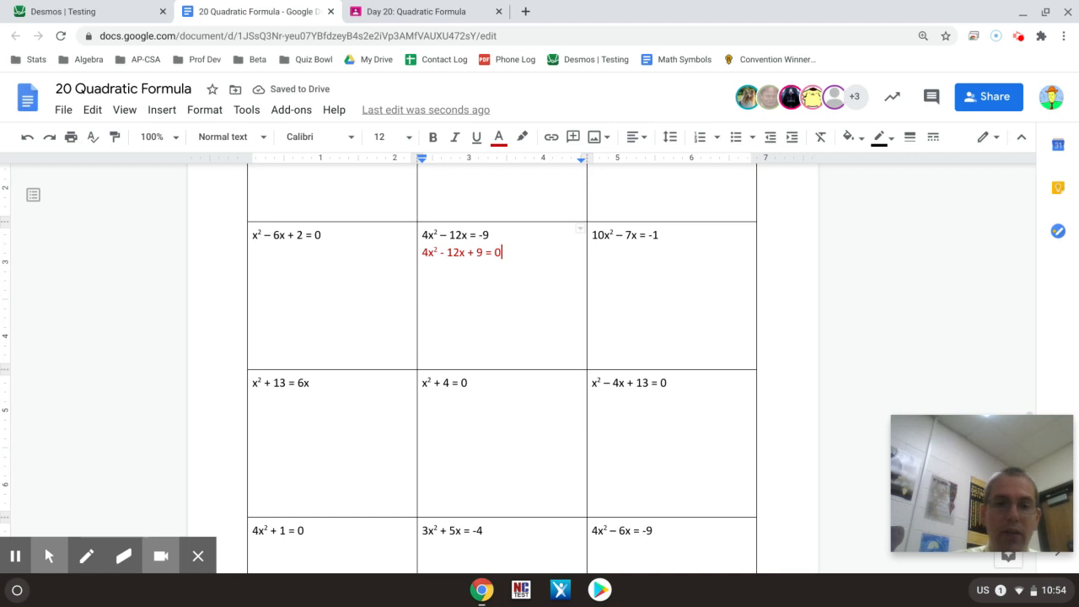
# Step: Switch to Desmos and replace the first expression with 4x^2-12x+9 to graph the quadratic
pyautogui.click(113, 11)
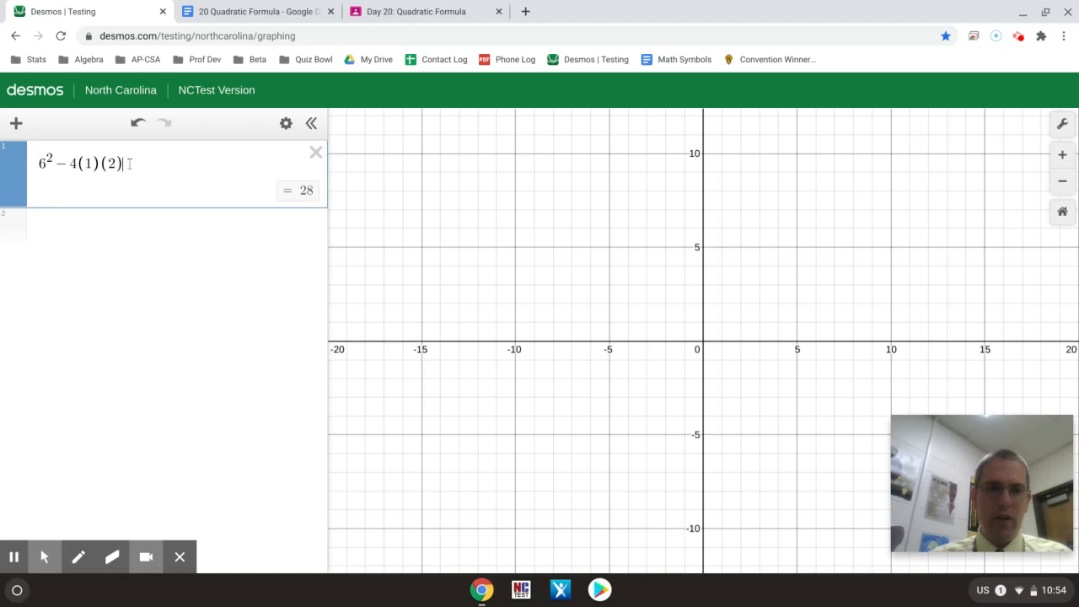
pyautogui.click(2, 142)
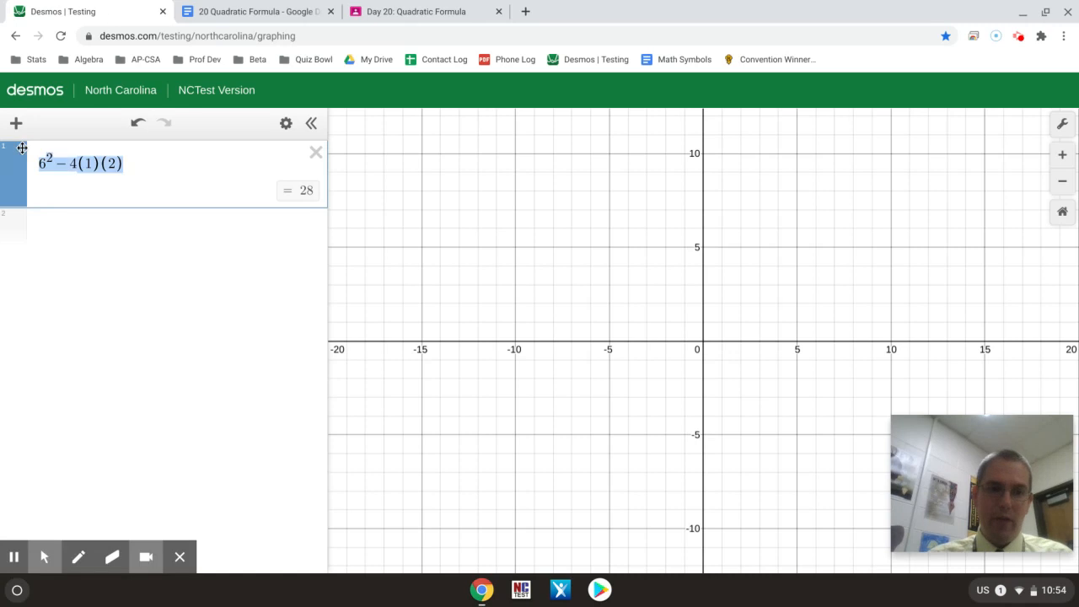
pyautogui.write('4x^2')
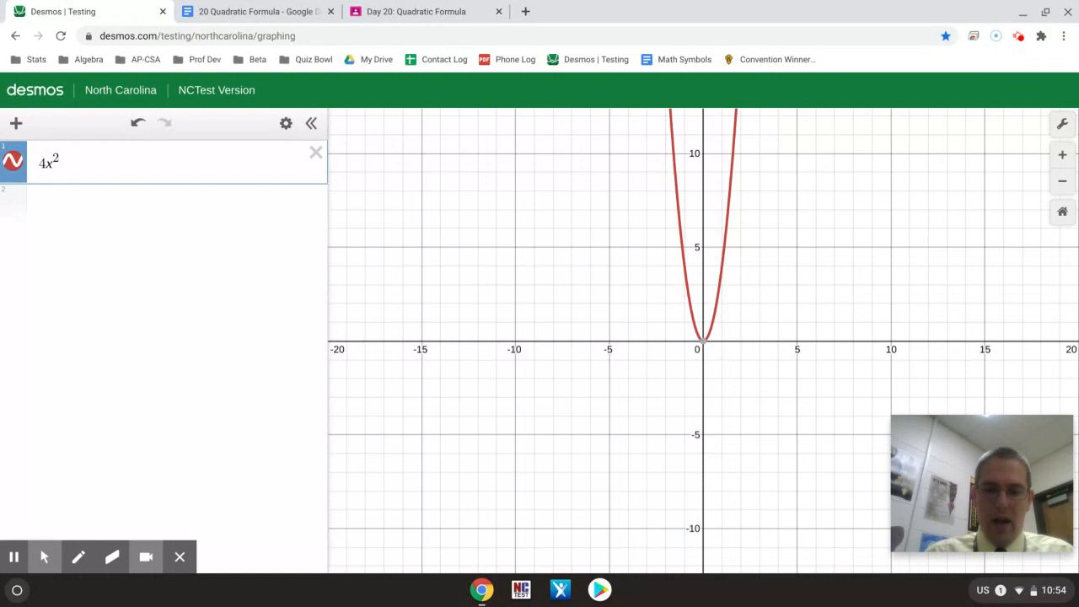
pyautogui.write('-12x+')
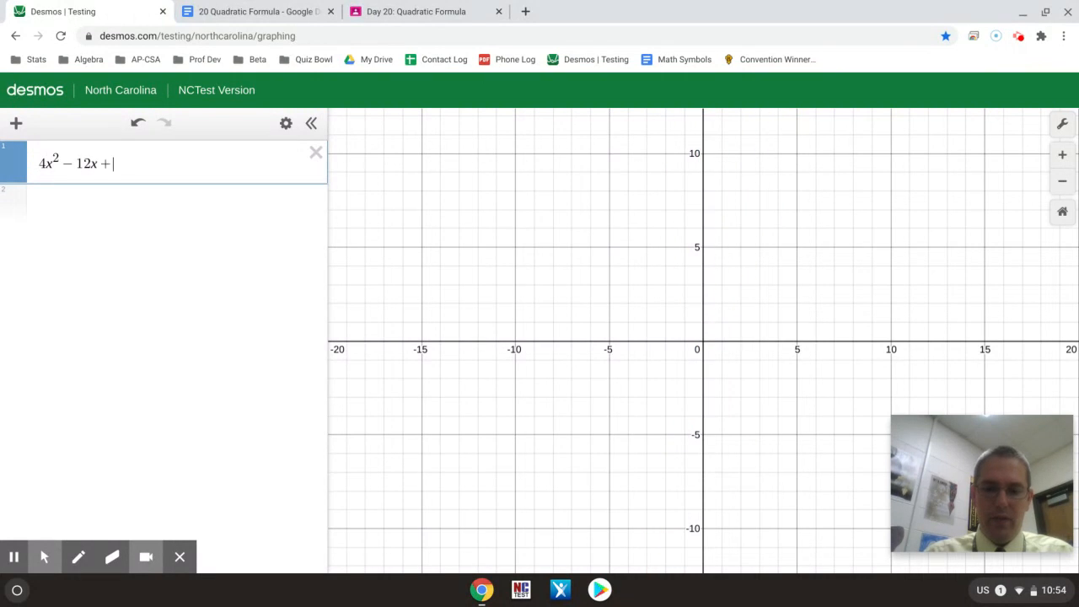
pyautogui.write('9')
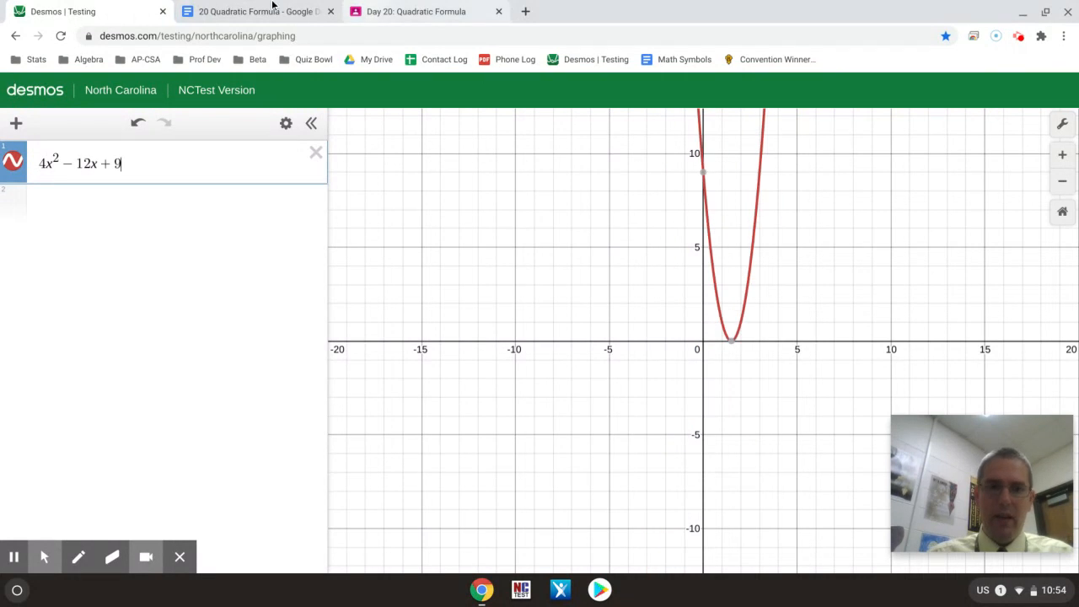
# Step: Check the equation in the Google Docs worksheet, then return to Desmos and read the coordinates of the parabola's x-intercept
pyautogui.click(253, 11)
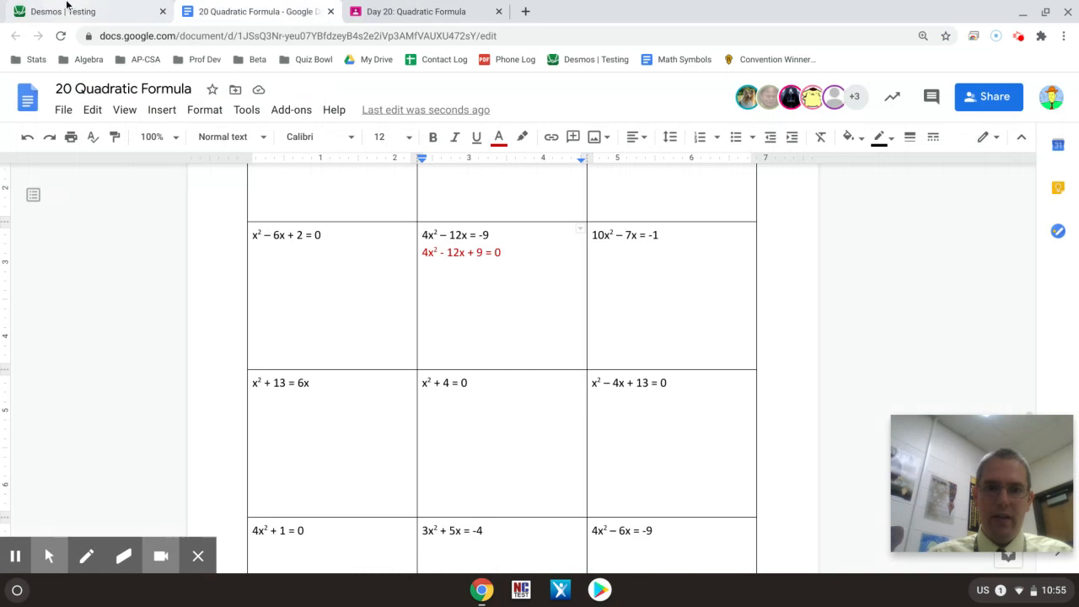
pyautogui.click(68, 9)
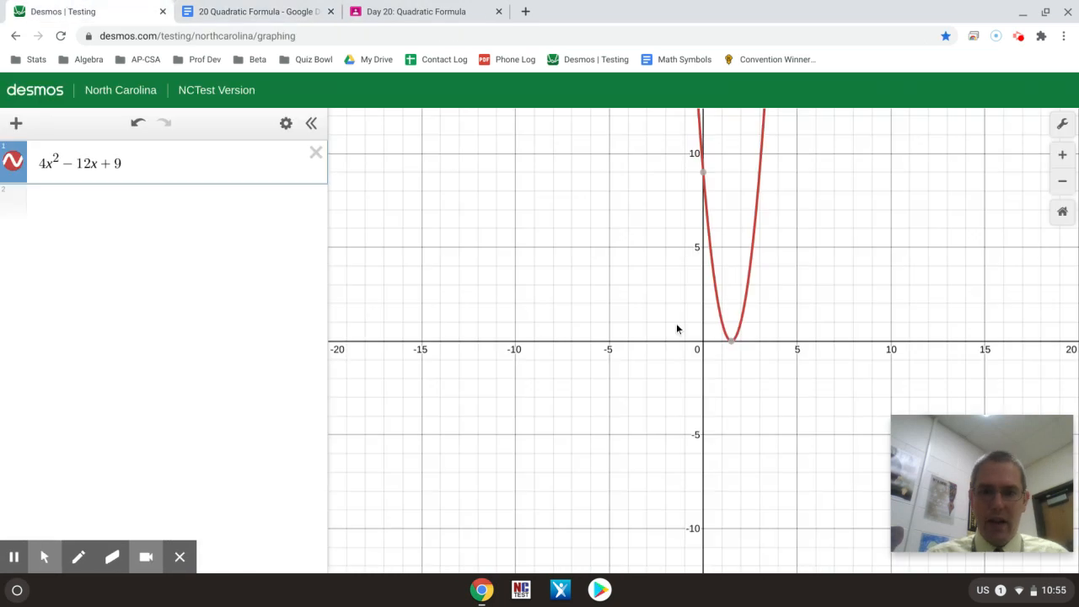
pyautogui.click(731, 343)
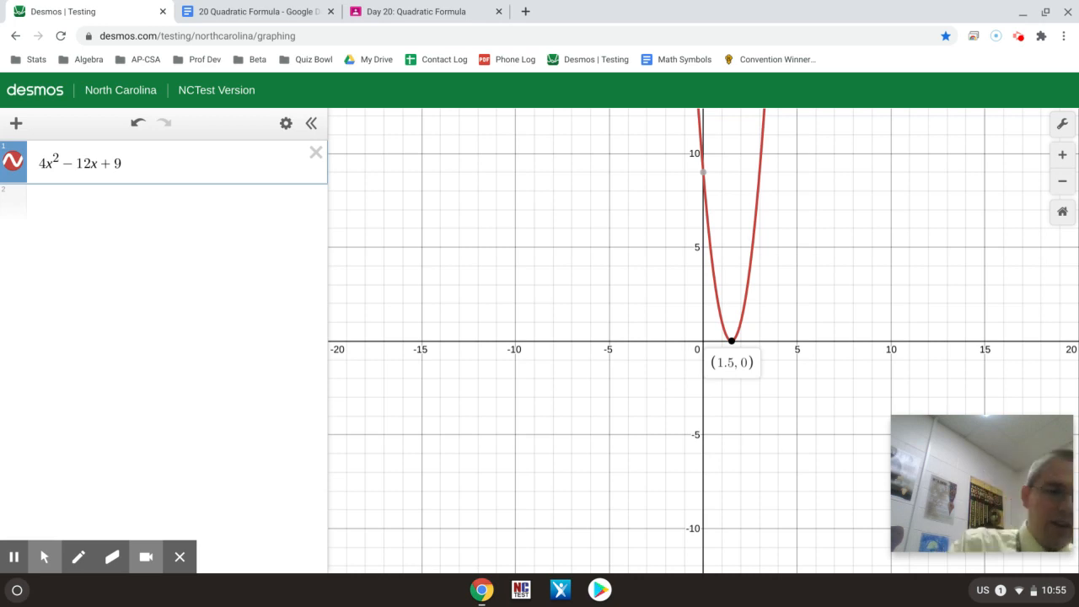
# Step: Underline the leading term 4x² in green pen and handwrite 1, 2, 4 beside the expression
pyautogui.click(78, 558)
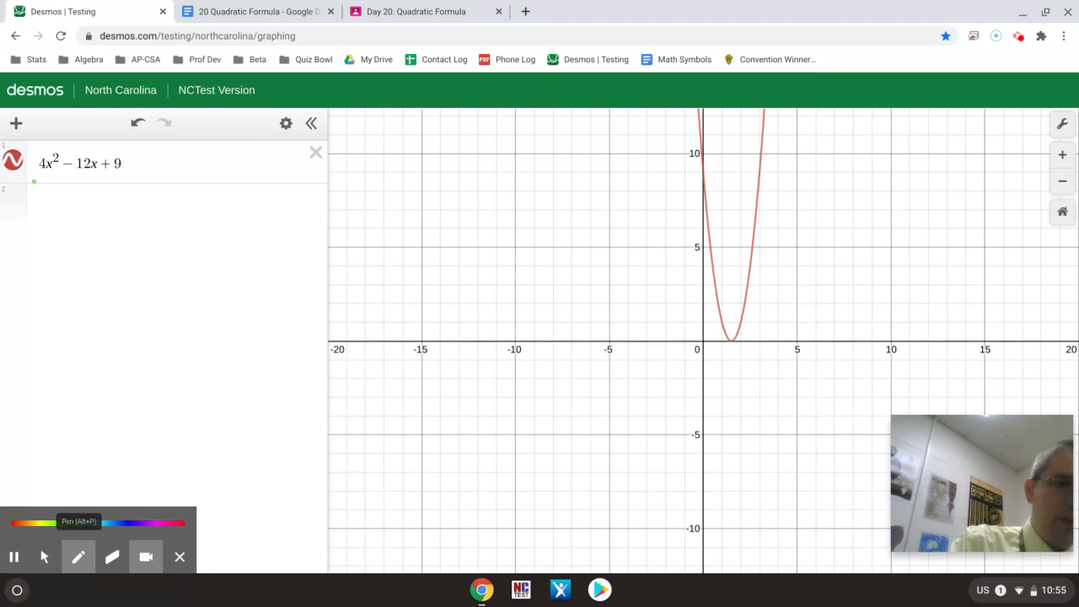
pyautogui.moveTo(32, 181); pyautogui.dragTo(52, 182)
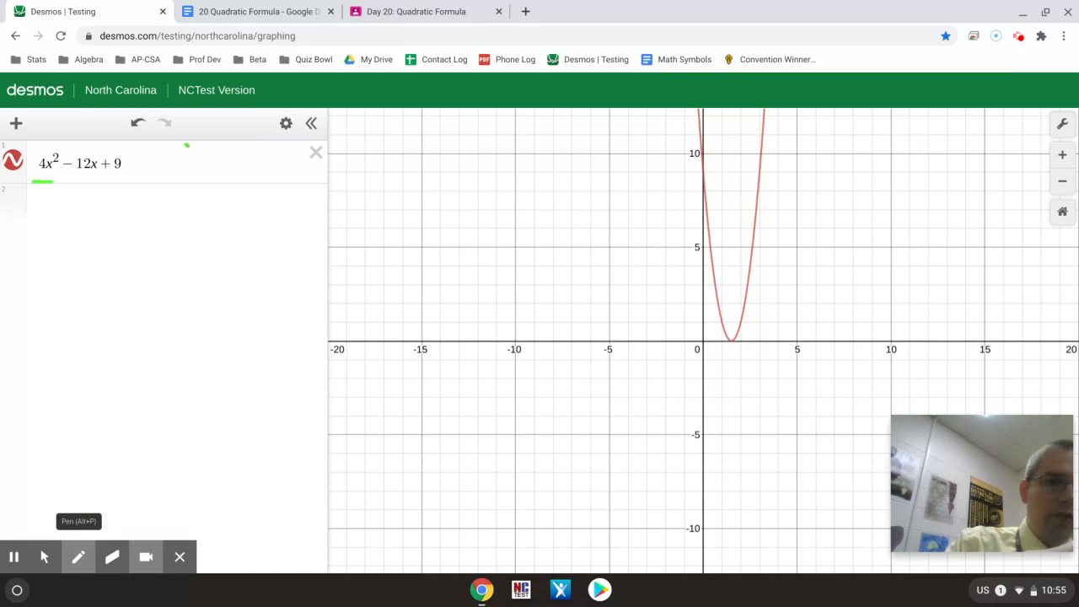
pyautogui.moveTo(186, 145)
pyautogui.mouseDown()
pyautogui.moveTo(191, 168)
pyautogui.moveTo(217, 183)
pyautogui.mouseUp()
pyautogui.moveTo(240, 143)
pyautogui.mouseDown()
pyautogui.moveTo(259, 157)
pyautogui.moveTo(251, 174)
pyautogui.moveTo(222, 171)
pyautogui.moveTo(233, 187)
pyautogui.moveTo(276, 169)
pyautogui.moveTo(260, 189)
pyautogui.mouseUp()
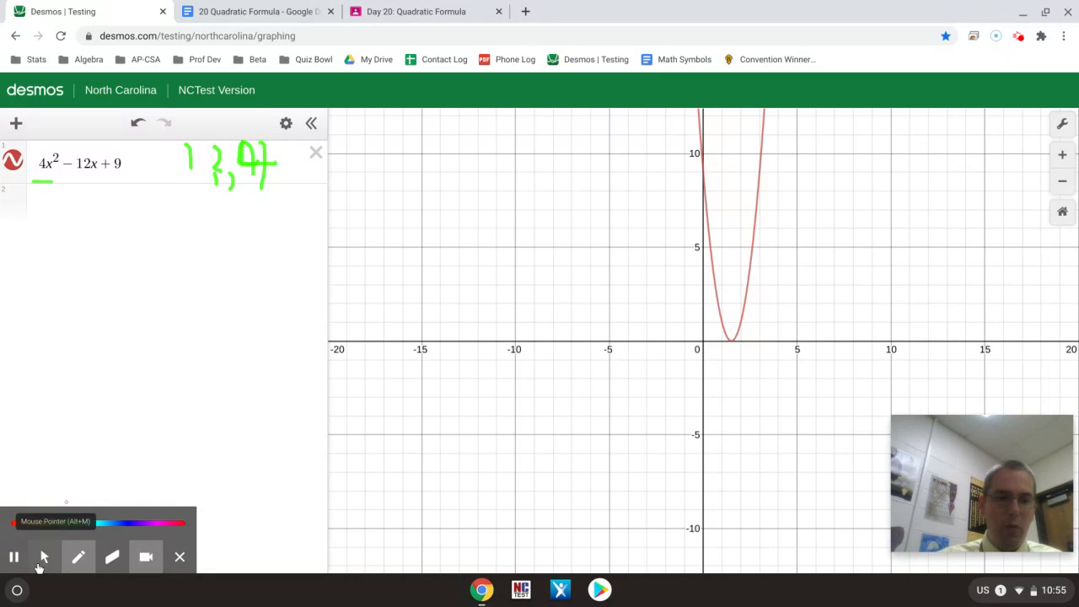
pyautogui.click(39, 563)
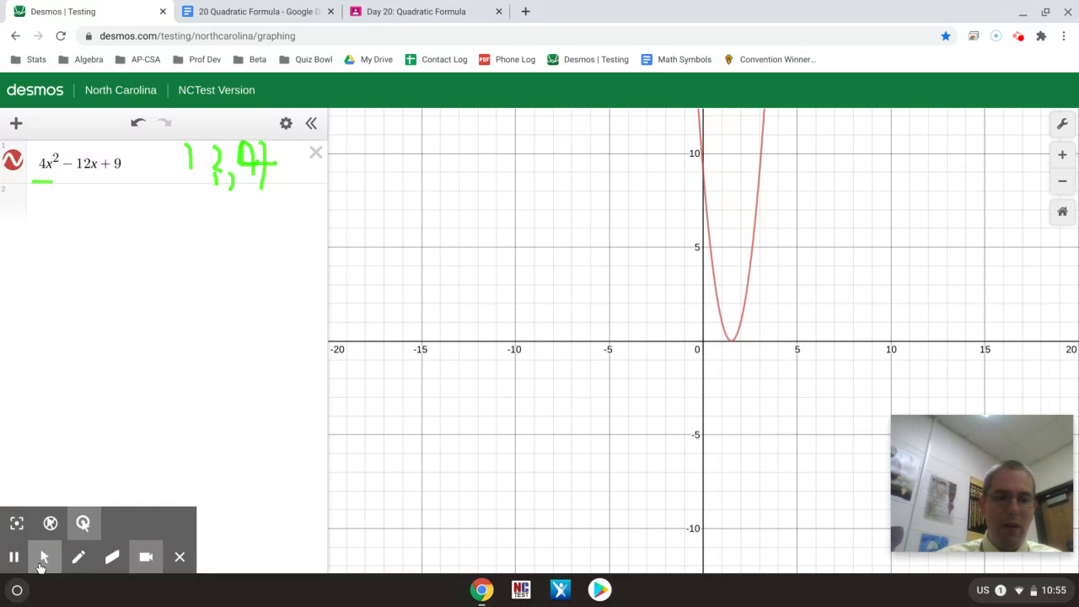
# Step: Convert the x-intercept to a fraction by evaluating 1.5*2 and 3/2 on separate expression lines
pyautogui.click(51, 212)
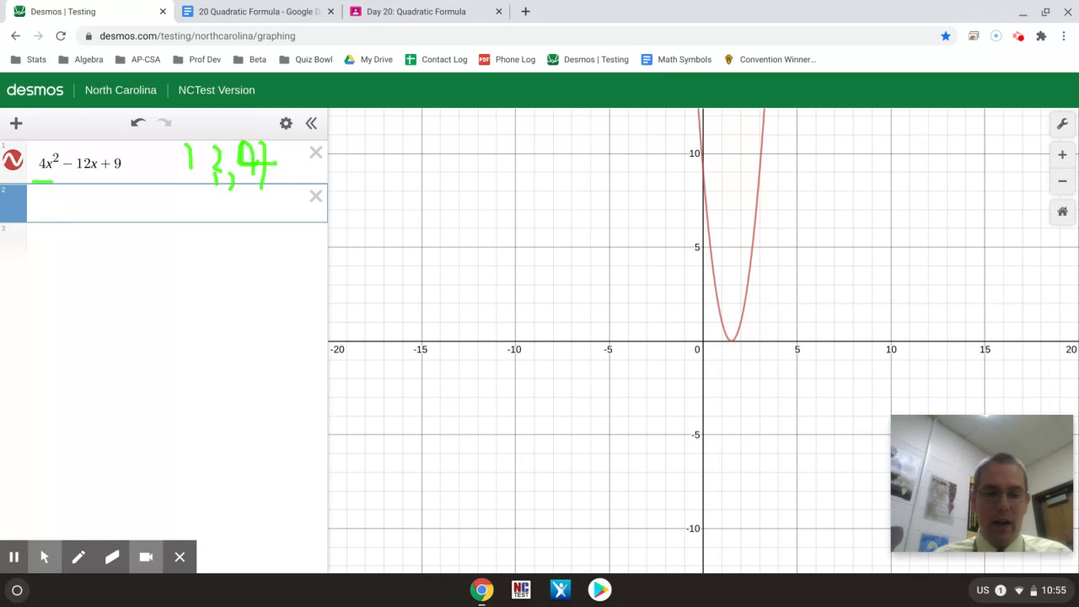
pyautogui.write('1.5')
pyautogui.write('*2')
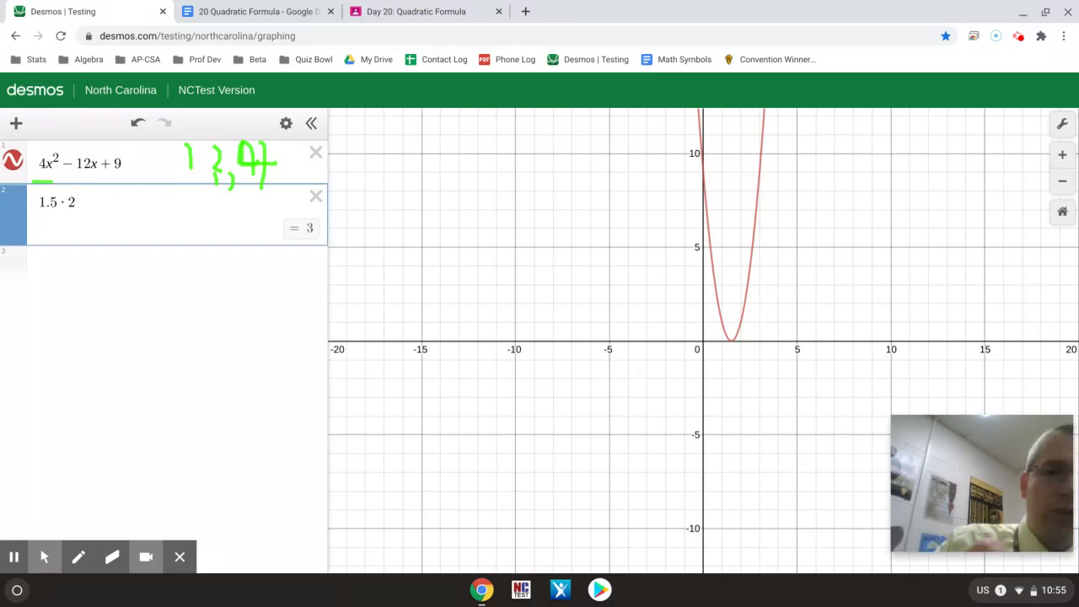
pyautogui.moveTo(422, 198); pyautogui.dragTo(412, 233)
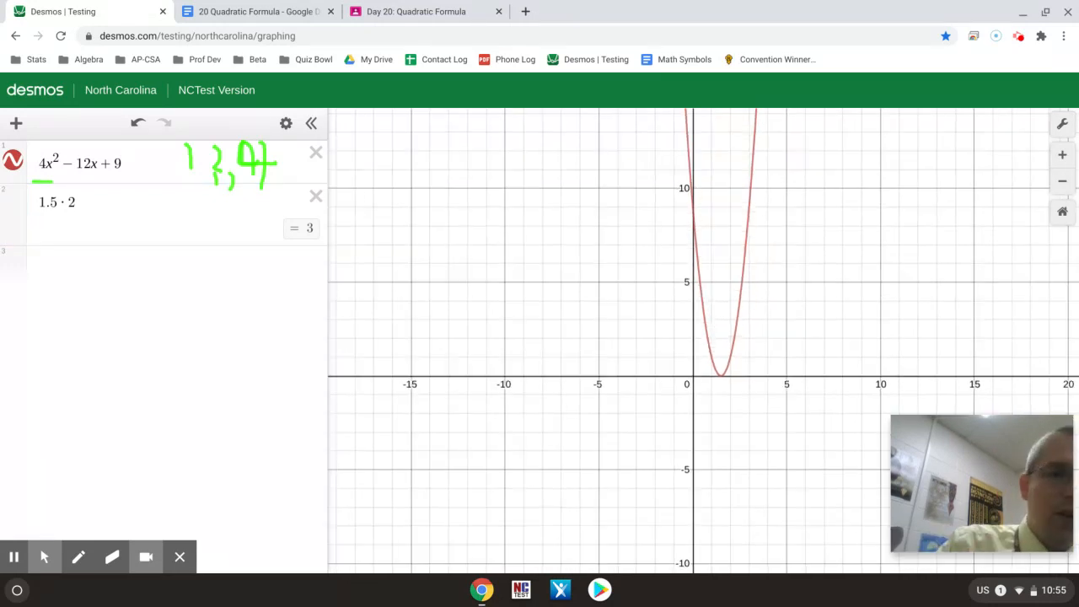
pyautogui.click(76, 276)
pyautogui.write('3')
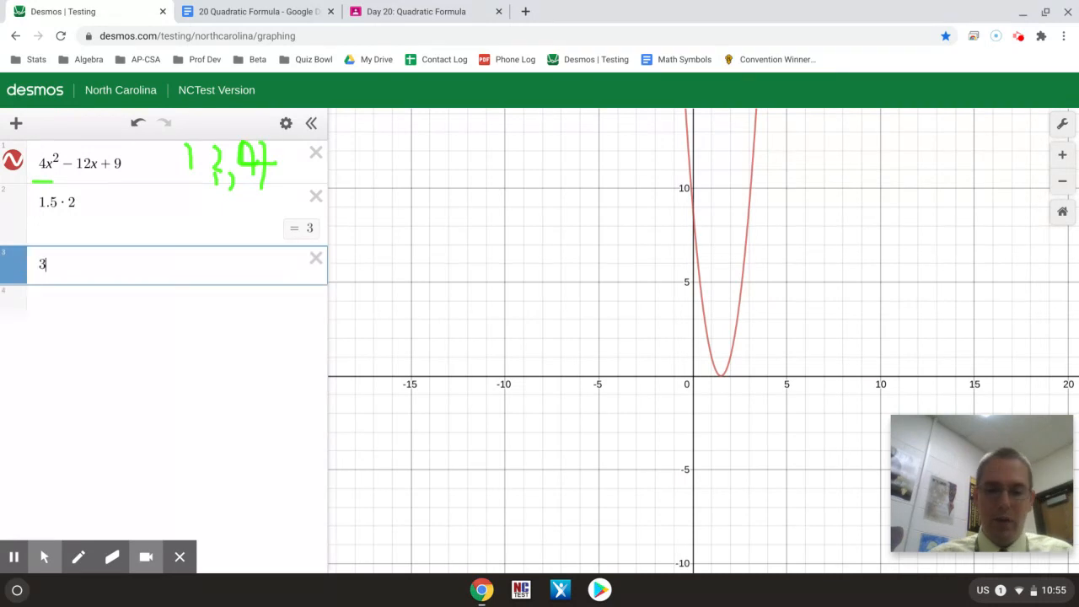
pyautogui.write('/2')
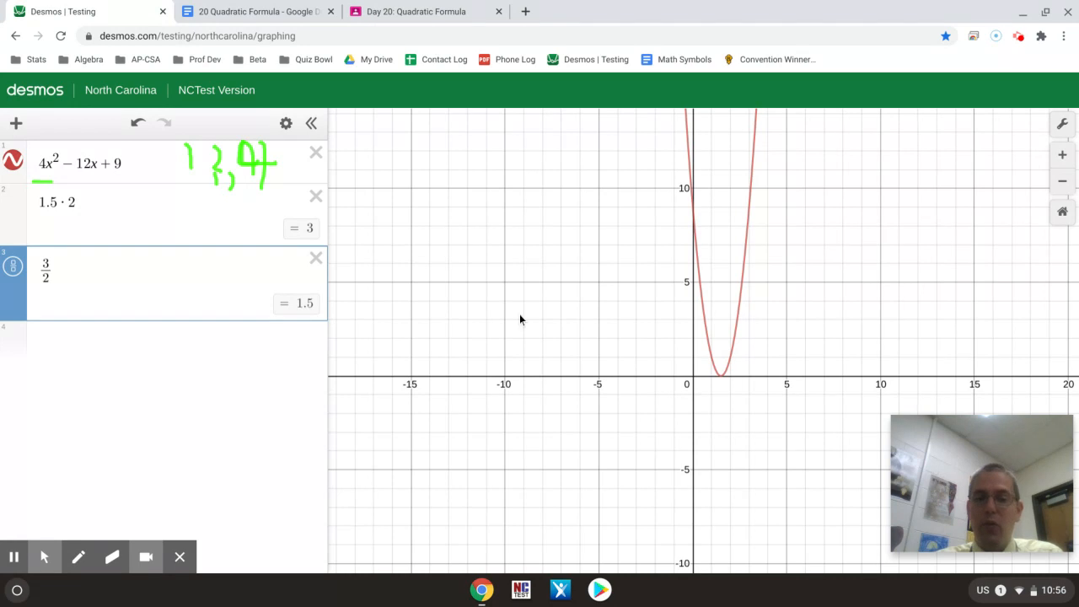
# Step: Switch to the Google Docs worksheet and copy the red equation 4x² - 12x + 9 = 0 beneath 10x² – 7x = -1
pyautogui.click(242, 16)
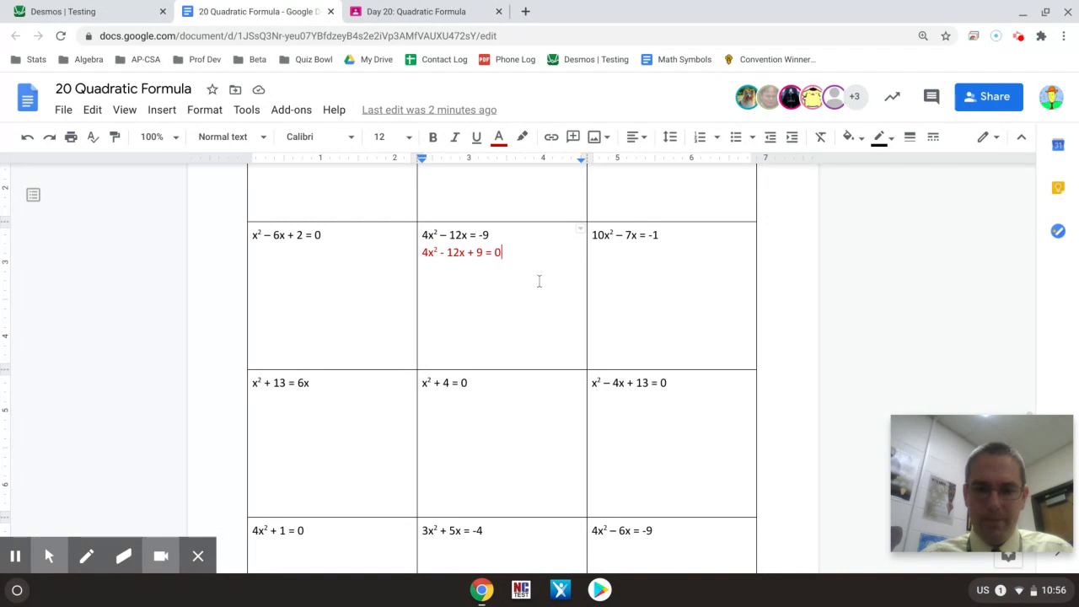
pyautogui.moveTo(492, 237); pyautogui.dragTo(507, 258)
pyautogui.click(507, 258)
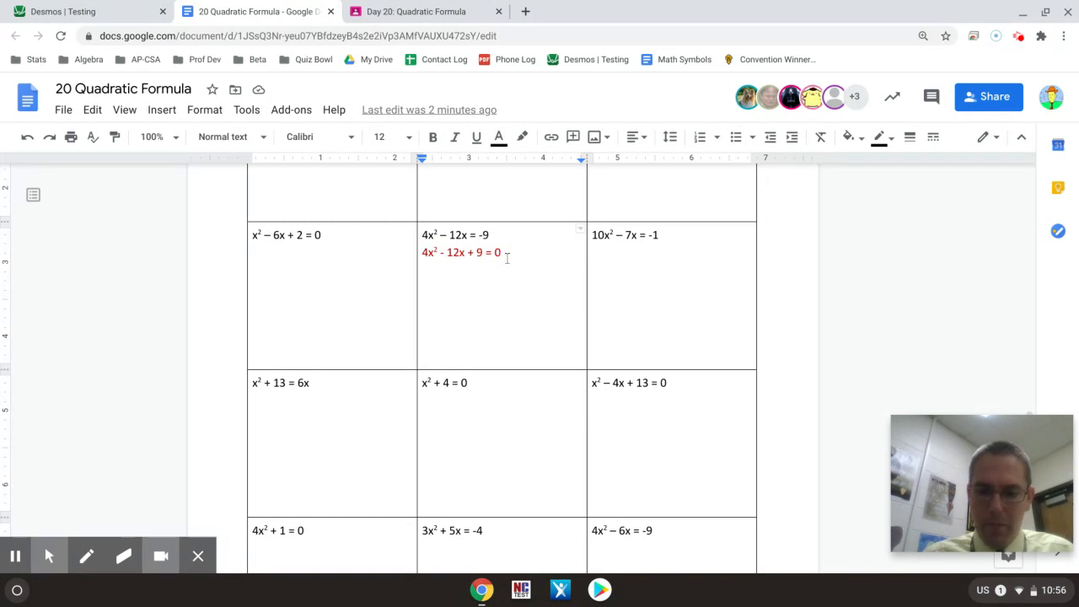
pyautogui.hotkey('shift', 'Up')
pyautogui.hotkey('ctrl', 'c')
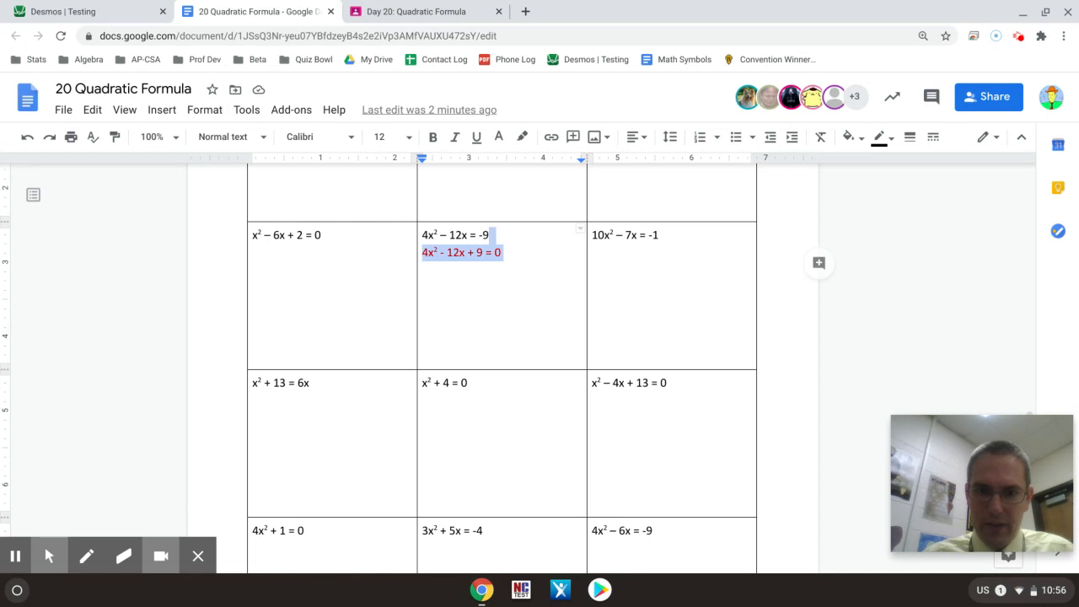
pyautogui.click(683, 236)
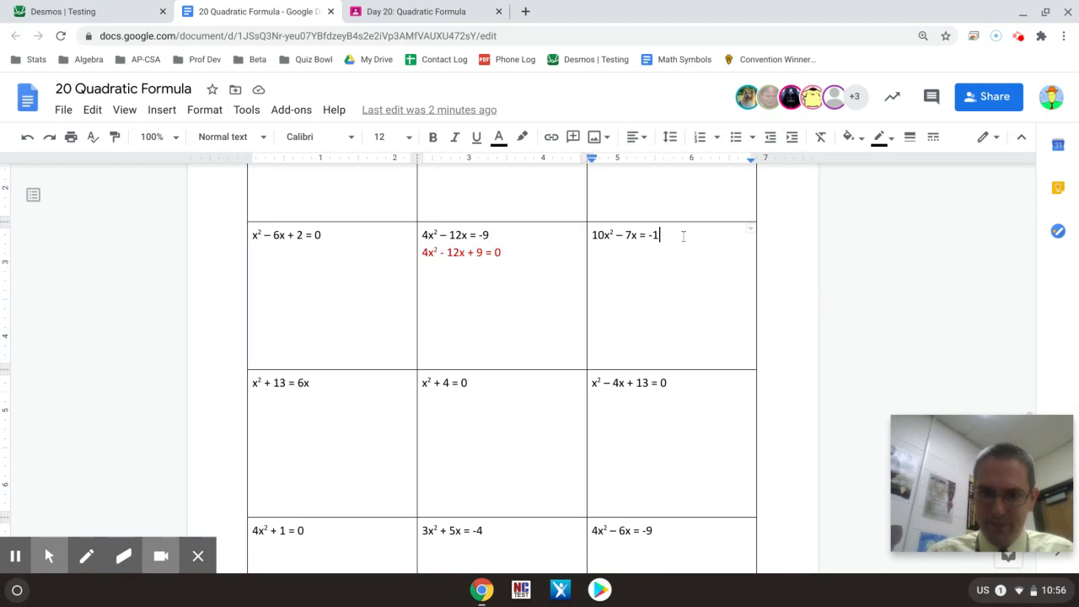
pyautogui.hotkey('ctrl', 'v')
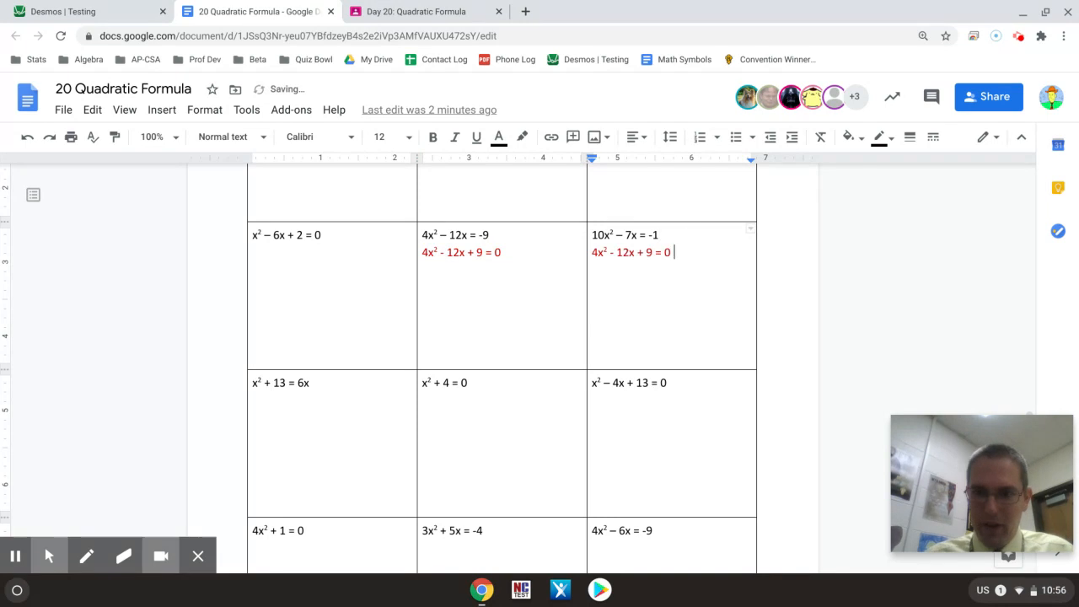
# Step: Change the leading coefficient of the red equation under 10x² – 7x = -1 to 10
pyautogui.press('Left')
pyautogui.press('Left')
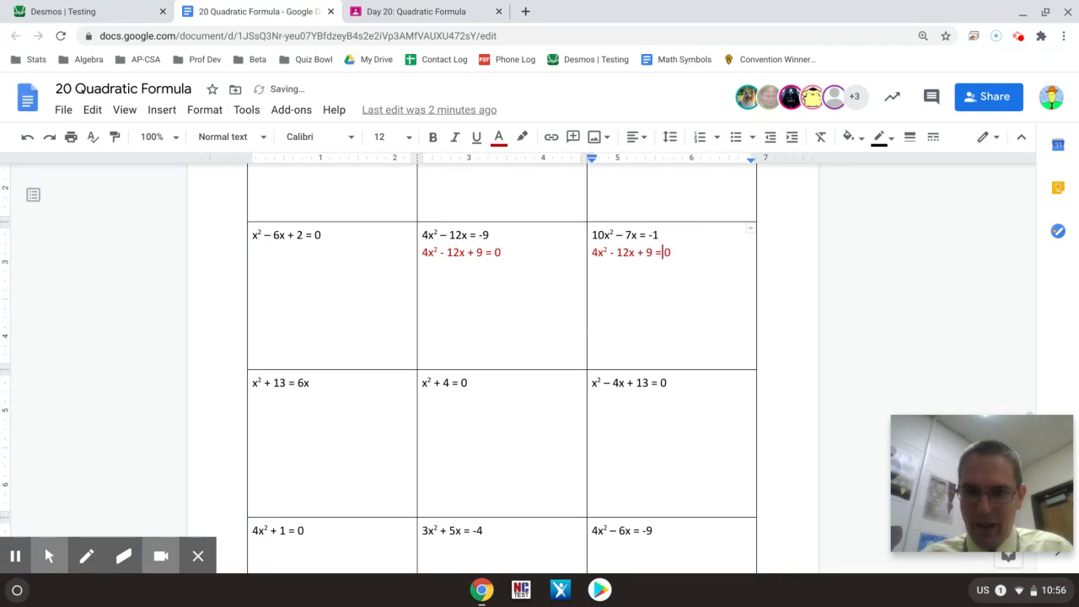
pyautogui.press('Up')
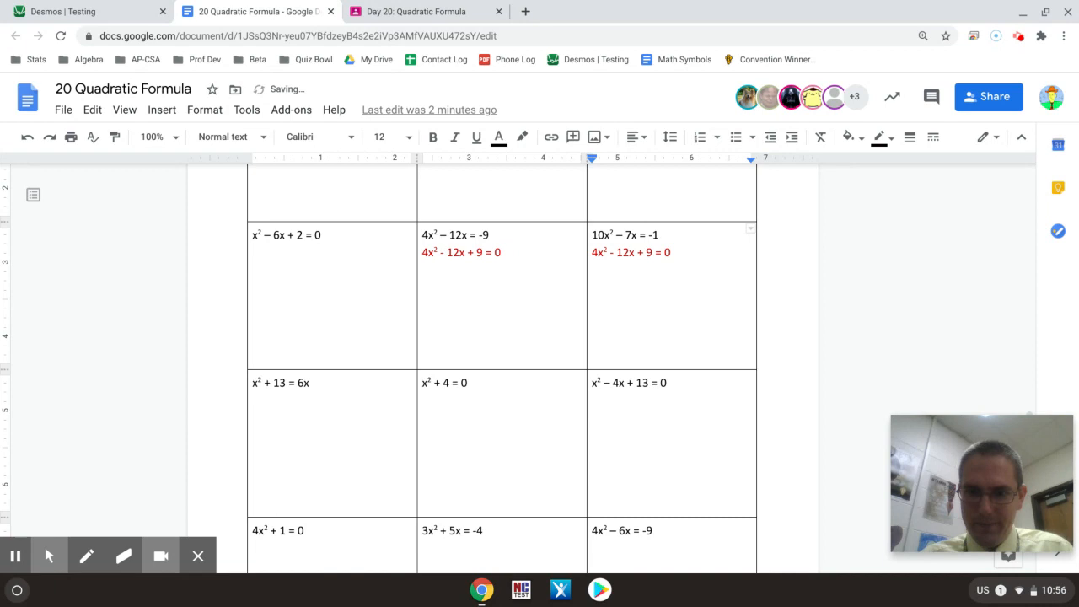
pyautogui.press('Right')
pyautogui.press('Right')
pyautogui.press('BackSpace')
pyautogui.write('10')
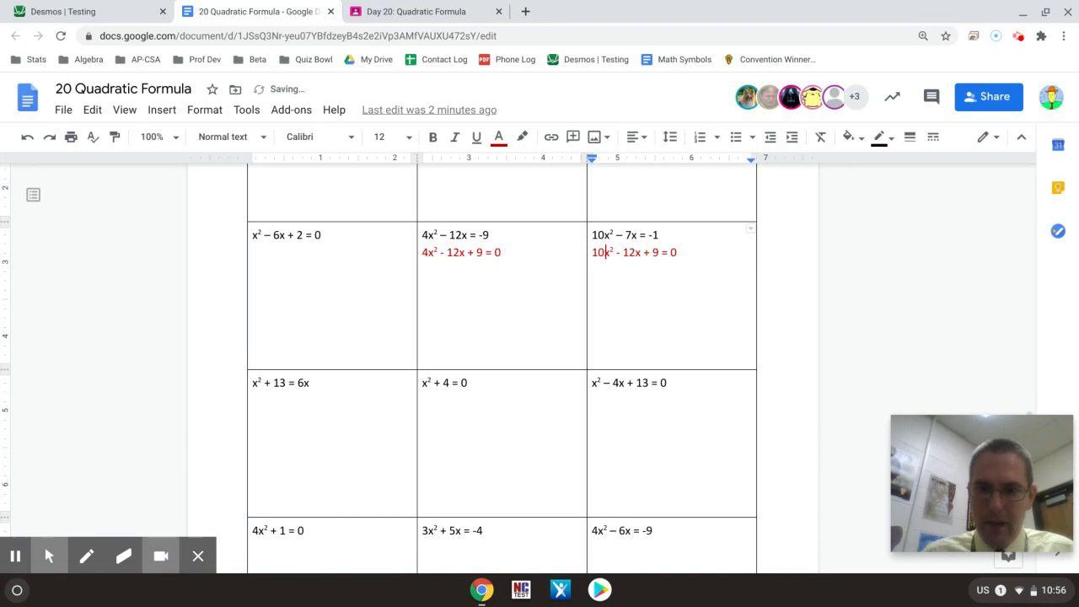
# Step: Change the x coefficient in the same red equation to 7, keeping the minus sign
pyautogui.press('Right')
pyautogui.press('Right')
pyautogui.press('Right')
pyautogui.press('Right')
pyautogui.press('Right')
pyautogui.press('Right')
pyautogui.press('Right')
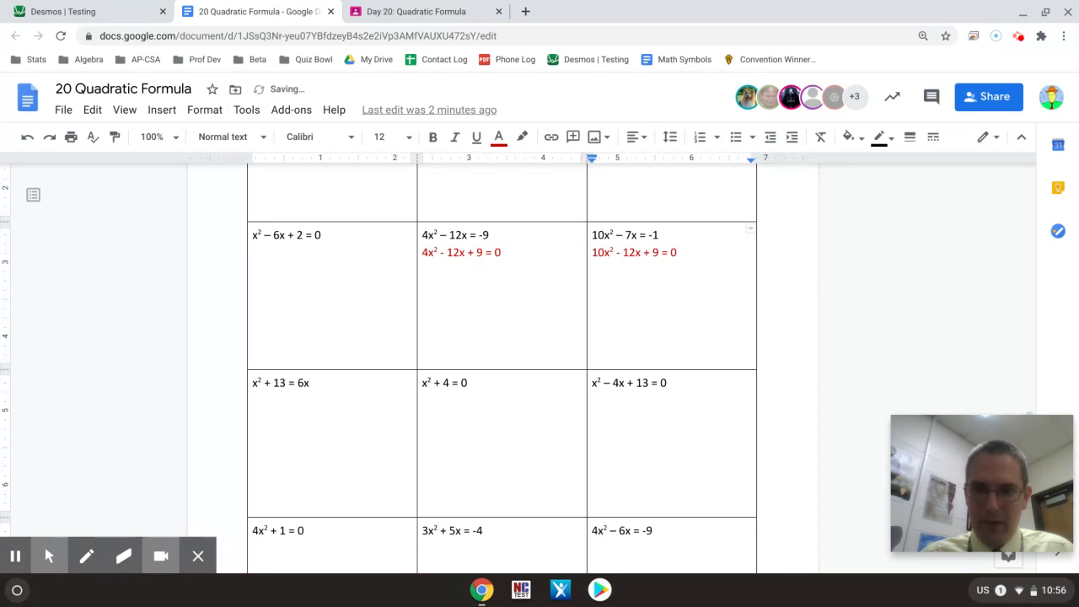
pyautogui.hotkey('shift', 'Left')
pyautogui.hotkey('shift', 'Left')
pyautogui.write('7')
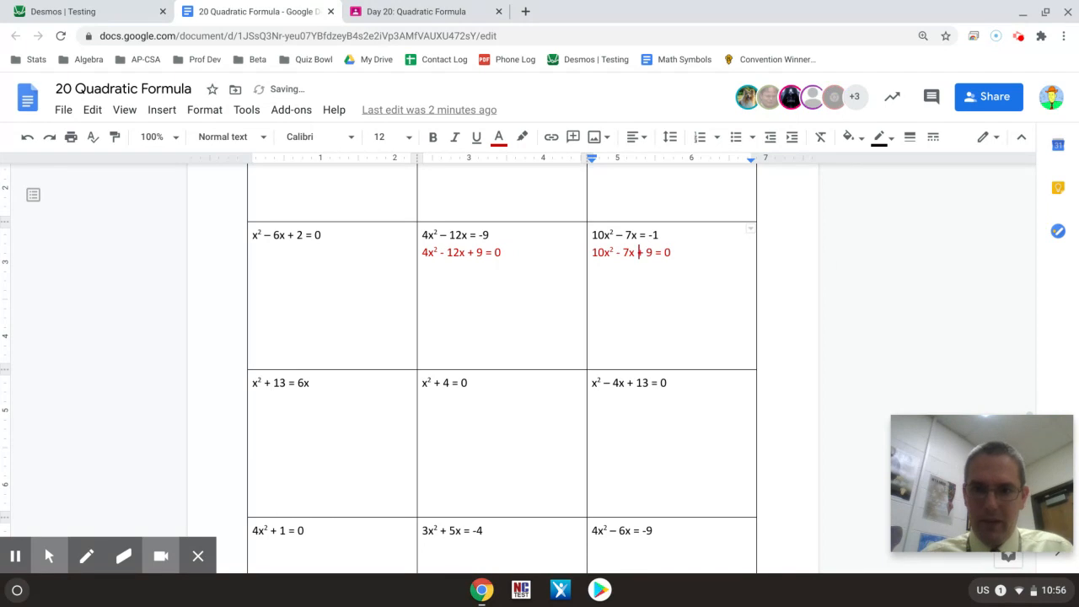
# Step: Set the constant term of the red equation to 1 so it reads 10x² - 7x + 1 = 0
pyautogui.press('Right')
pyautogui.press('Right')
pyautogui.press('Right')
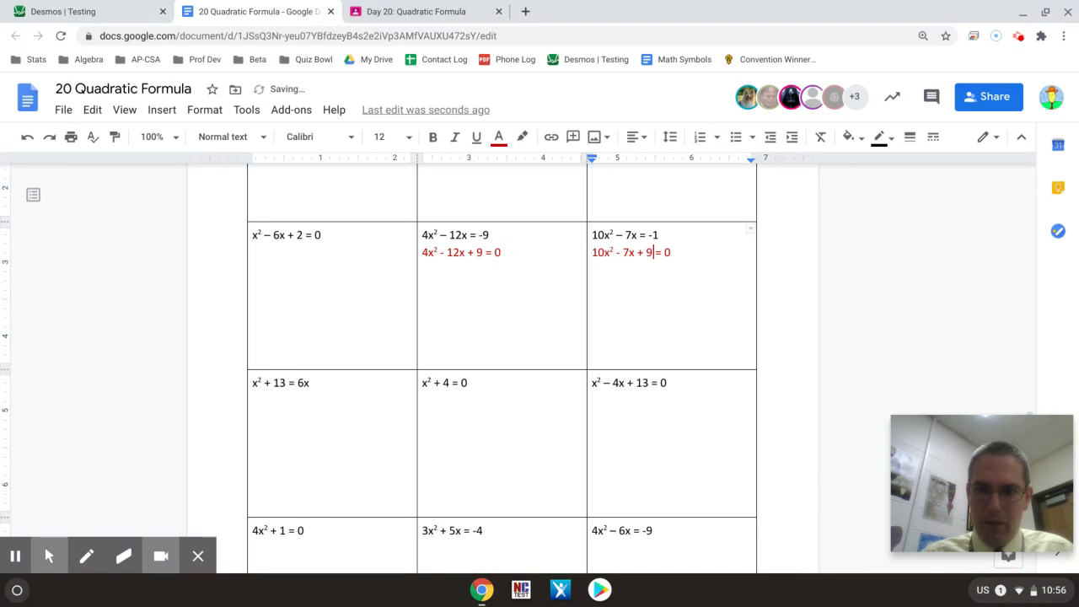
pyautogui.press('BackSpace')
pyautogui.write('1')
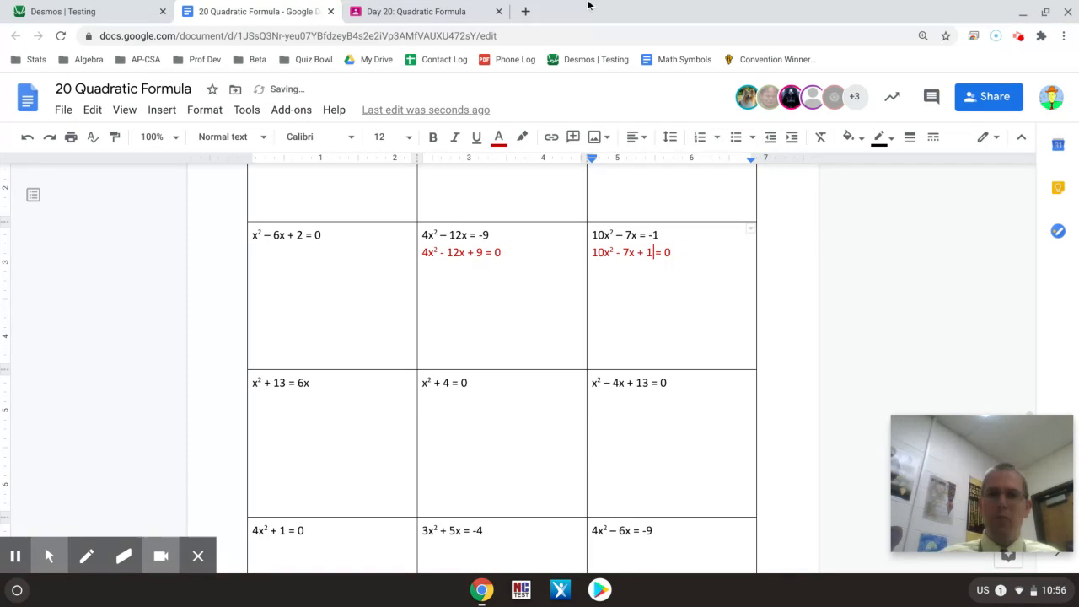
# Step: Switch to Desmos and clear the 3/2 fraction from the third expression line
pyautogui.click(82, 13)
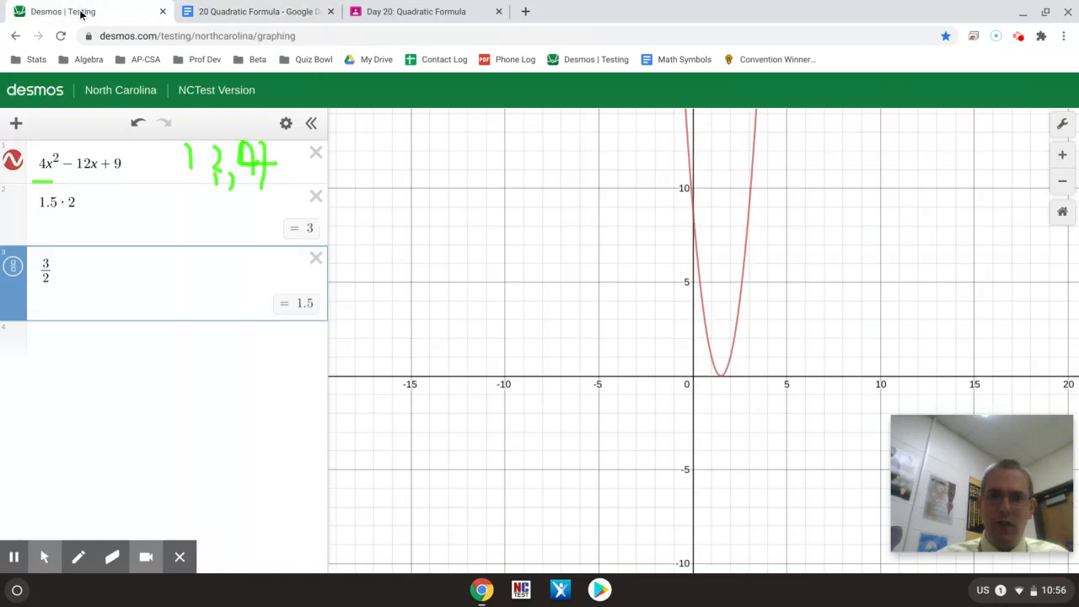
pyautogui.press('BackSpace')
pyautogui.press('BackSpace')
pyautogui.press('BackSpace')
pyautogui.press('BackSpace')
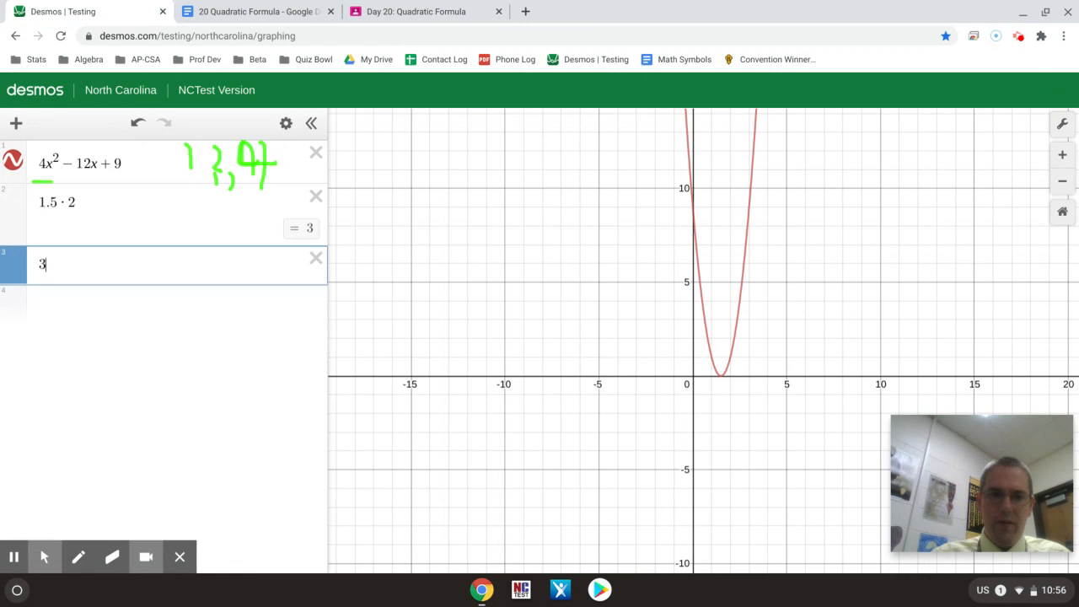
# Step: Change the first expression's x² coefficient to 10 and its x coefficient to 7, keeping the minus sign
pyautogui.click(46, 158)
pyautogui.press('BackSpace')
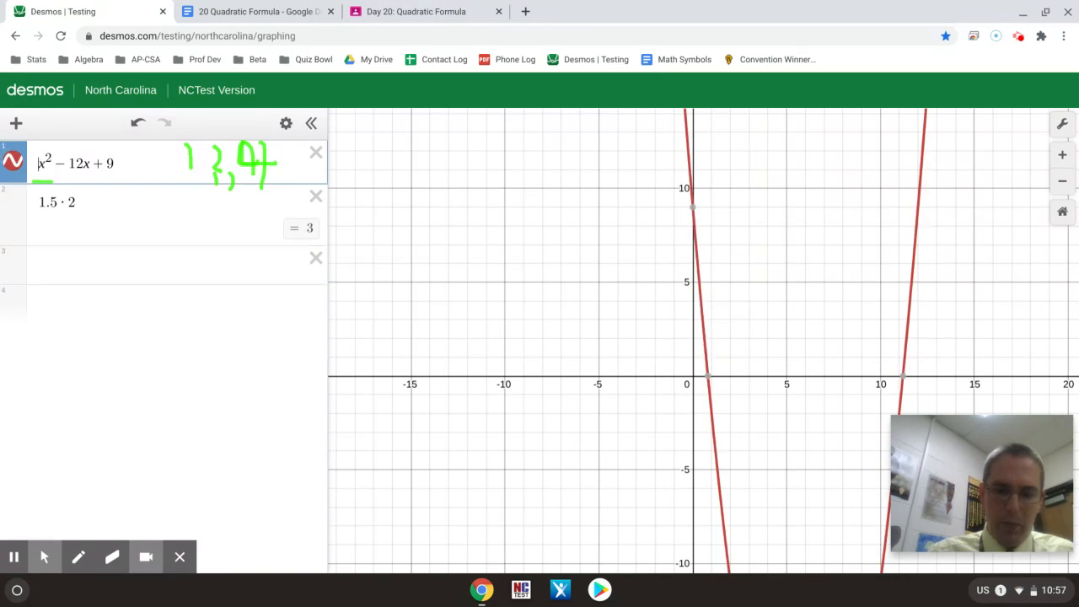
pyautogui.write('10')
pyautogui.press('Right')
pyautogui.press('Right')
pyautogui.press('Right')
pyautogui.press('Right')
pyautogui.press('Right')
pyautogui.press('Right')
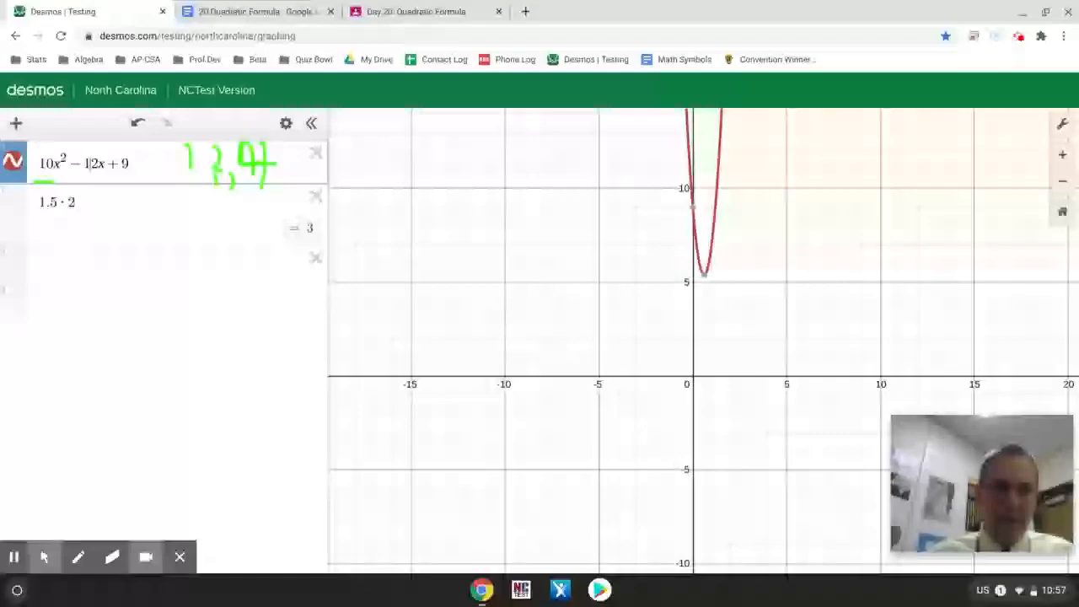
pyautogui.press('Delete')
pyautogui.press('BackSpace')
pyautogui.write('7')
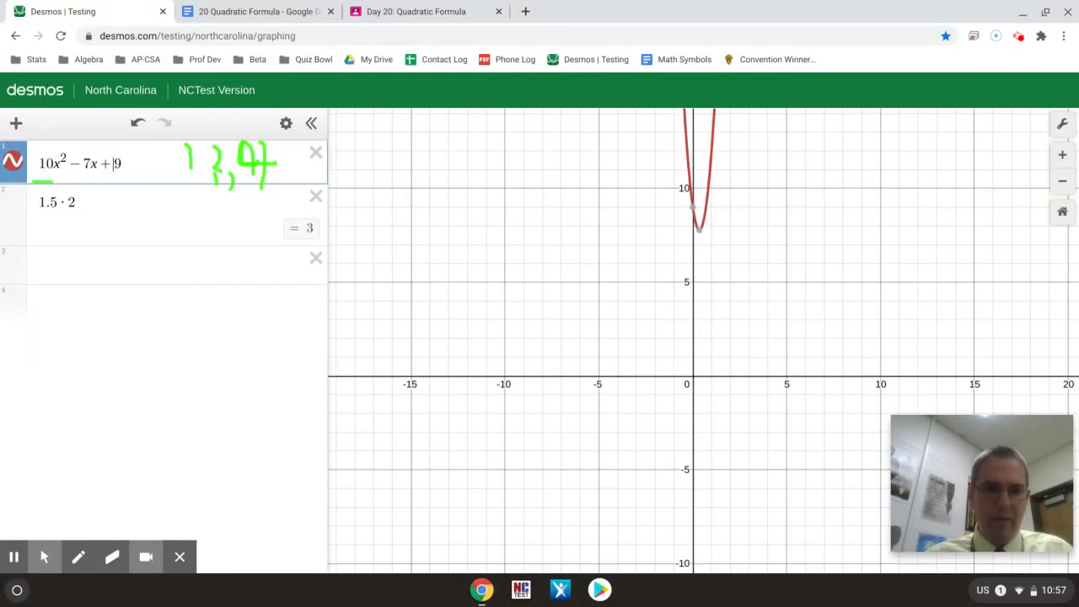
# Step: Set the constant term of the first expression to 1 so it reads 10x² - 7x + 1
pyautogui.press('Right')
pyautogui.press('Right')
pyautogui.press('Right')
pyautogui.press('BackSpace')
pyautogui.write('1')
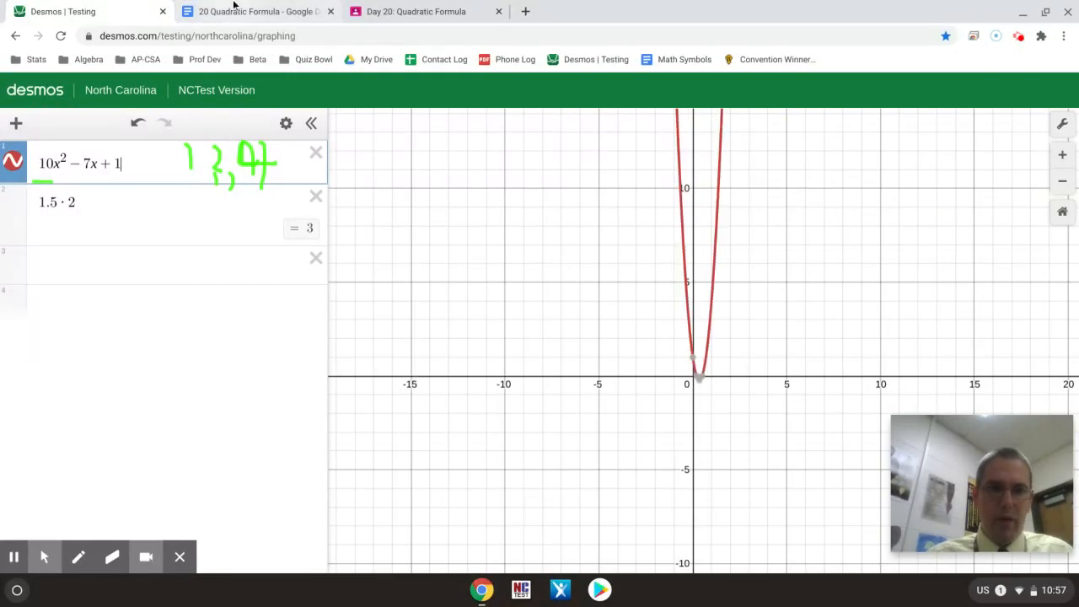
# Step: Enlarge the parabola's graph around the x-axis and show the coordinates of both x-intercepts
pyautogui.click(394, 12)
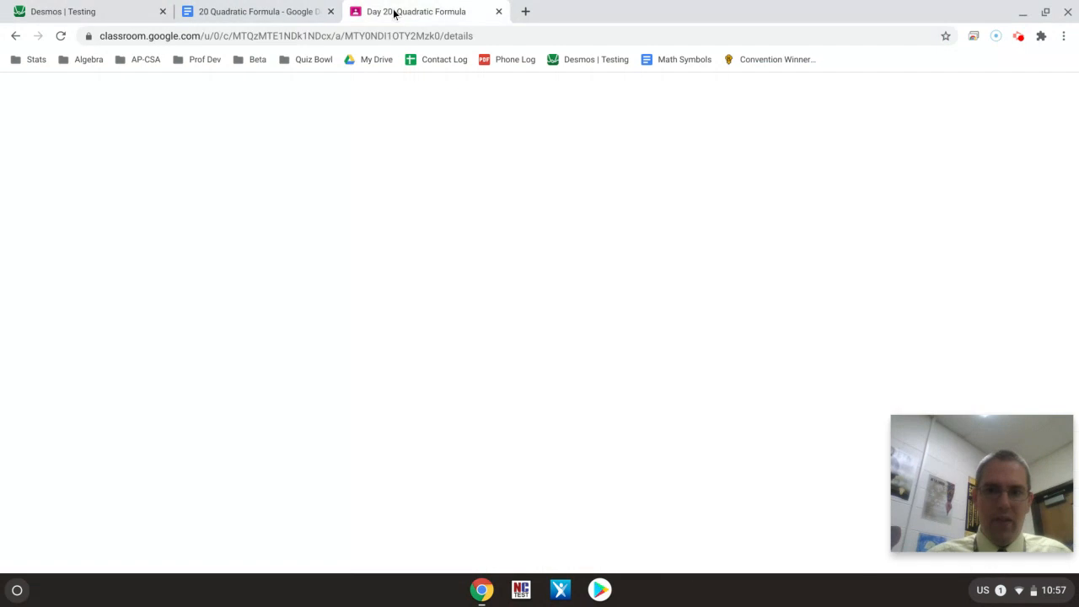
pyautogui.click(105, 10)
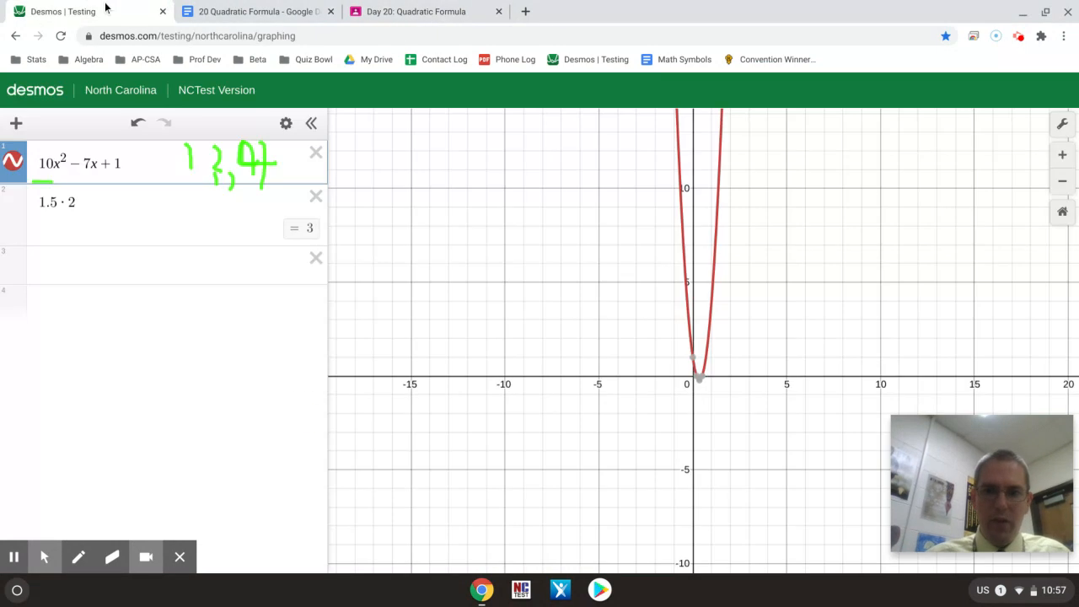
pyautogui.click(1062, 155)
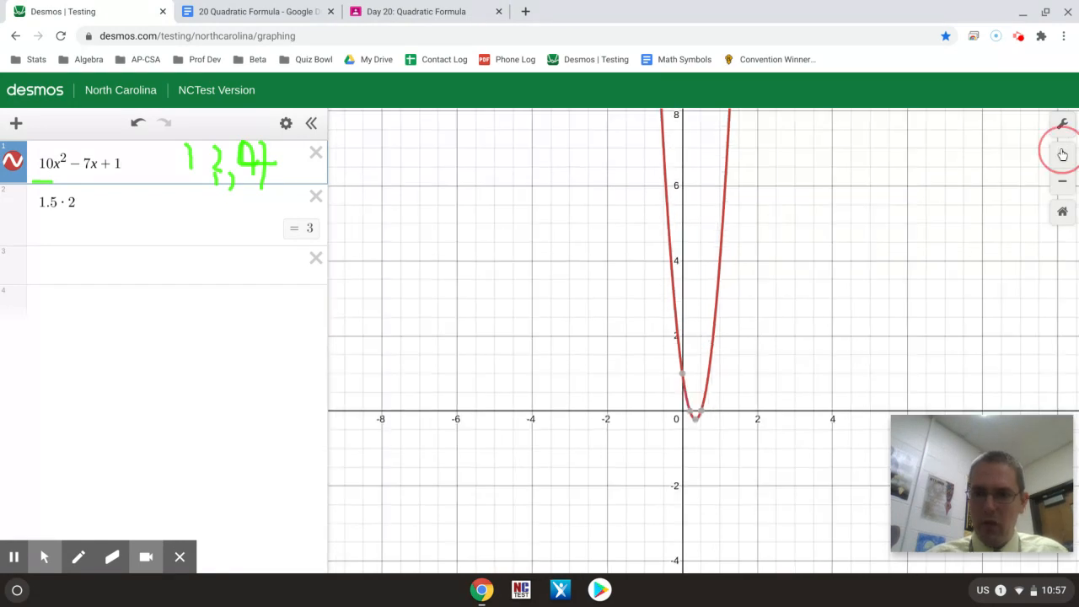
pyautogui.click(1063, 155)
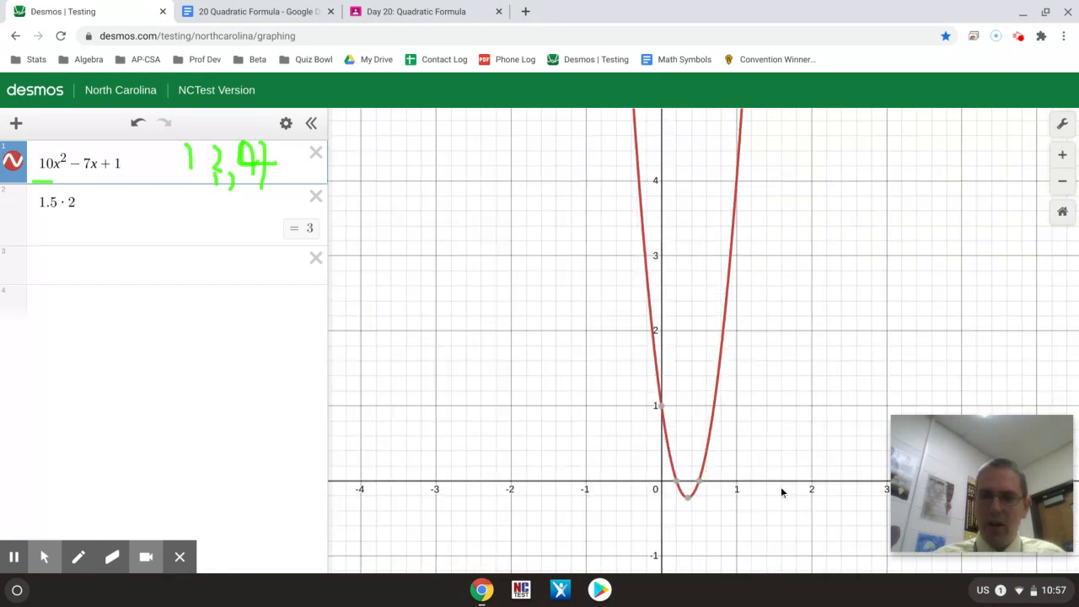
pyautogui.click(679, 482)
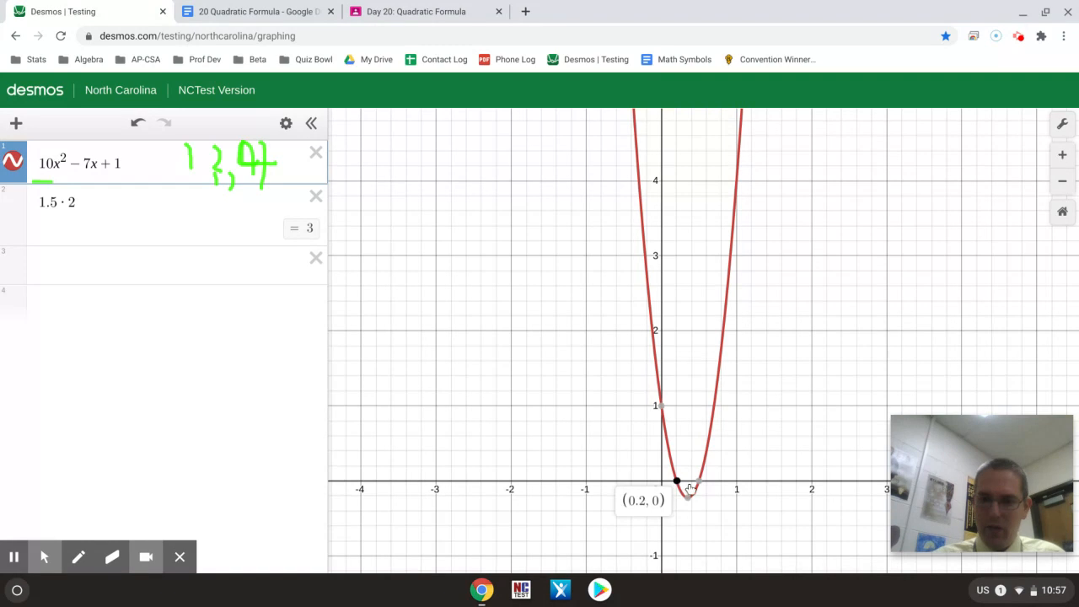
pyautogui.click(700, 483)
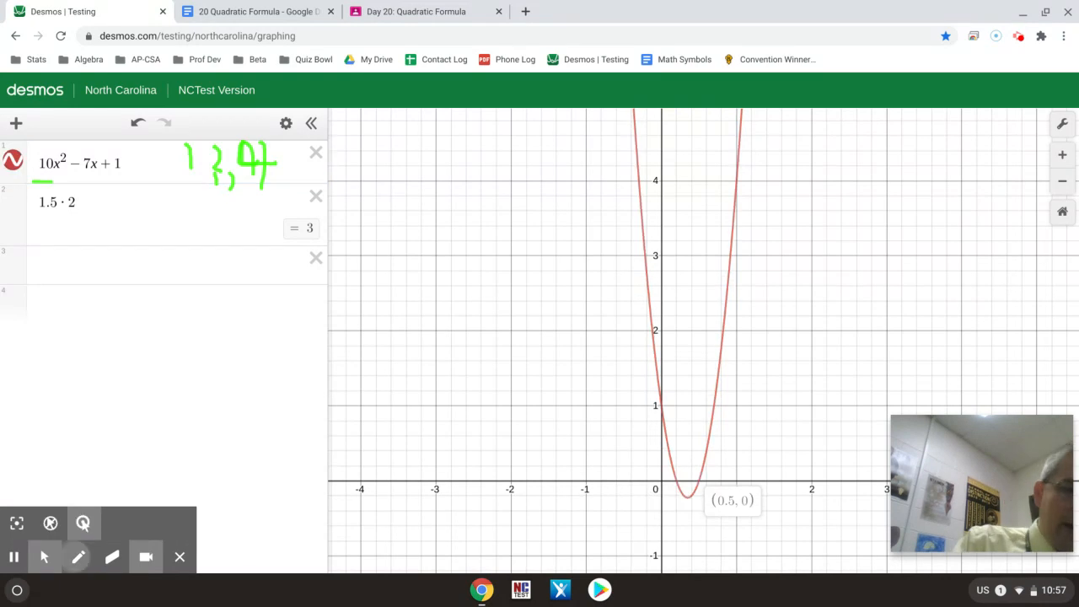
# Step: Draw a box around the leading coefficient 10 in the first expression with a blue pen
pyautogui.click(78, 556)
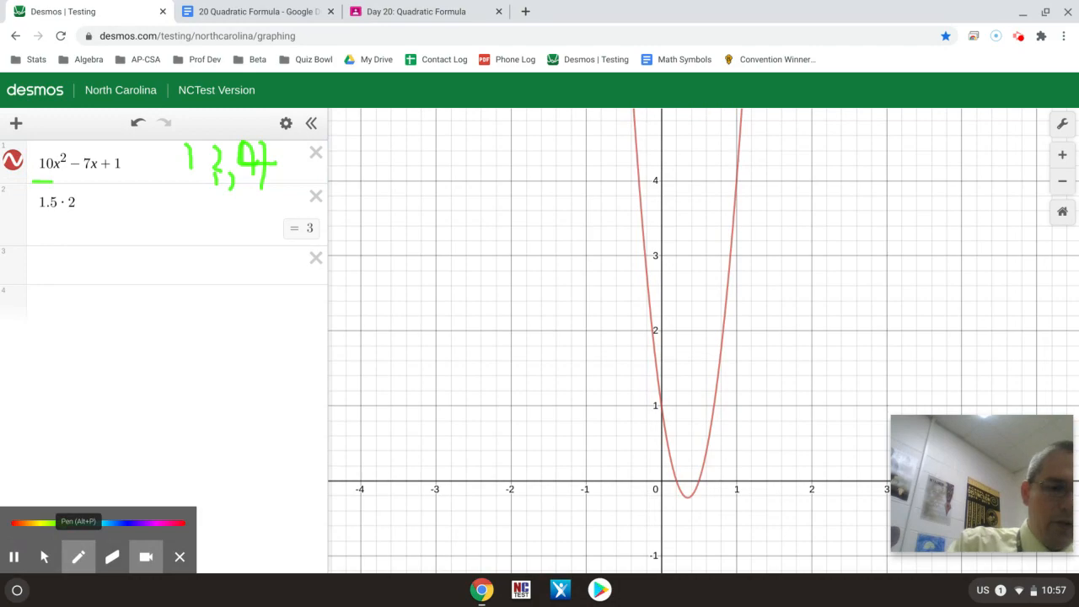
pyautogui.click(126, 522)
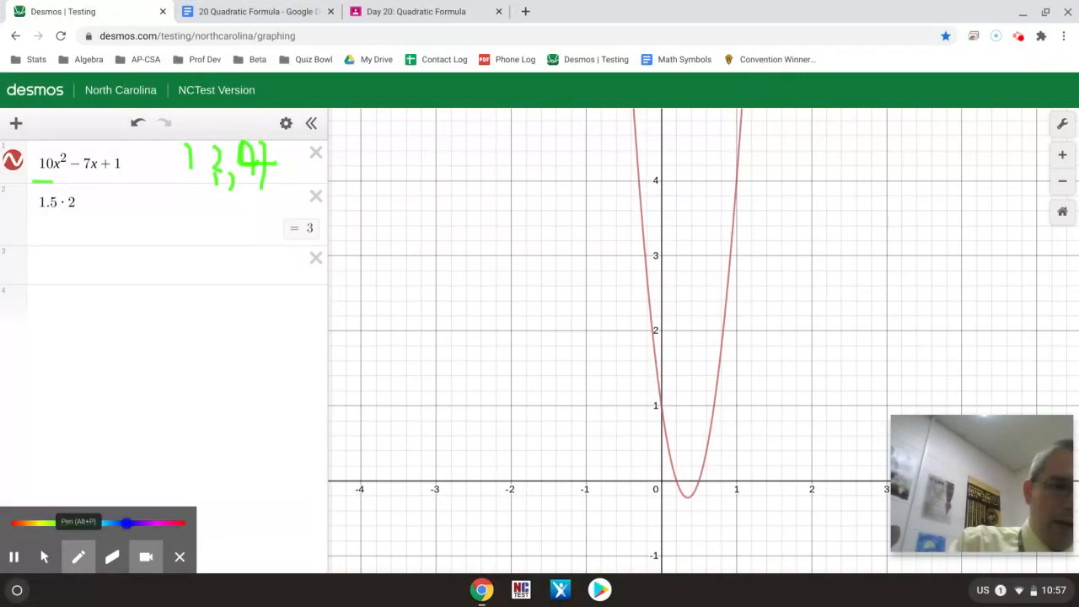
pyautogui.moveTo(56, 153)
pyautogui.mouseDown()
pyautogui.moveTo(30, 157)
pyautogui.moveTo(59, 155)
pyautogui.mouseUp()
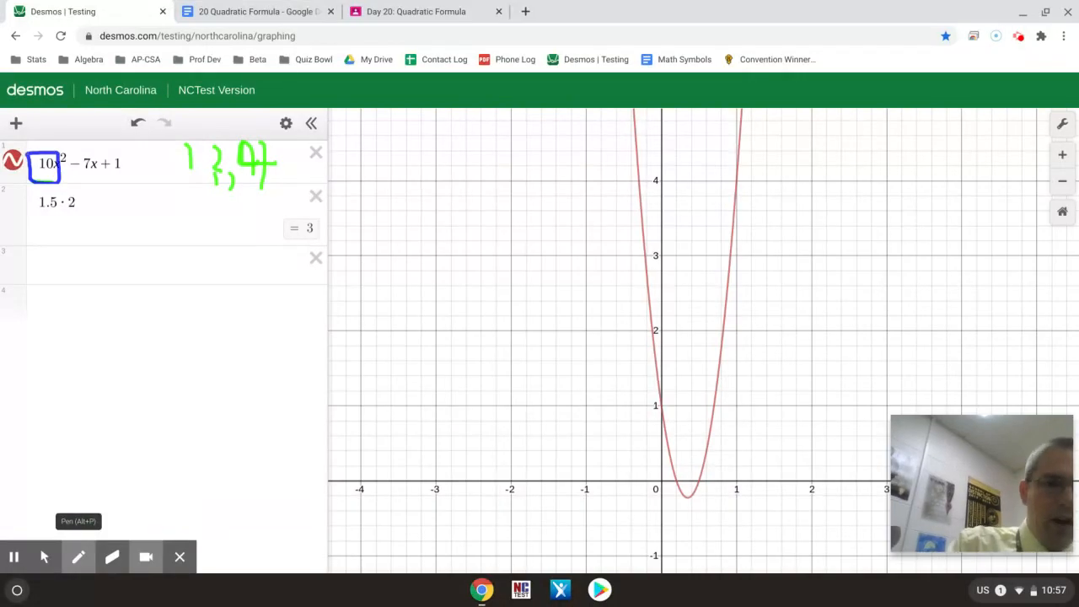
# Step: Handwrite the factors 1, 2, 5, 10 in blue below the expressions
pyautogui.click(212, 301)
pyautogui.moveTo(194, 277)
pyautogui.mouseDown()
pyautogui.moveTo(209, 316)
pyautogui.moveTo(245, 309)
pyautogui.moveTo(256, 323)
pyautogui.mouseUp()
pyautogui.moveTo(275, 296)
pyautogui.mouseDown()
pyautogui.moveTo(291, 284)
pyautogui.moveTo(272, 317)
pyautogui.moveTo(303, 327)
pyautogui.mouseUp()
pyautogui.click(306, 314)
pyautogui.moveTo(328, 293)
pyautogui.mouseDown()
pyautogui.moveTo(330, 315)
pyautogui.moveTo(362, 295)
pyautogui.mouseUp()
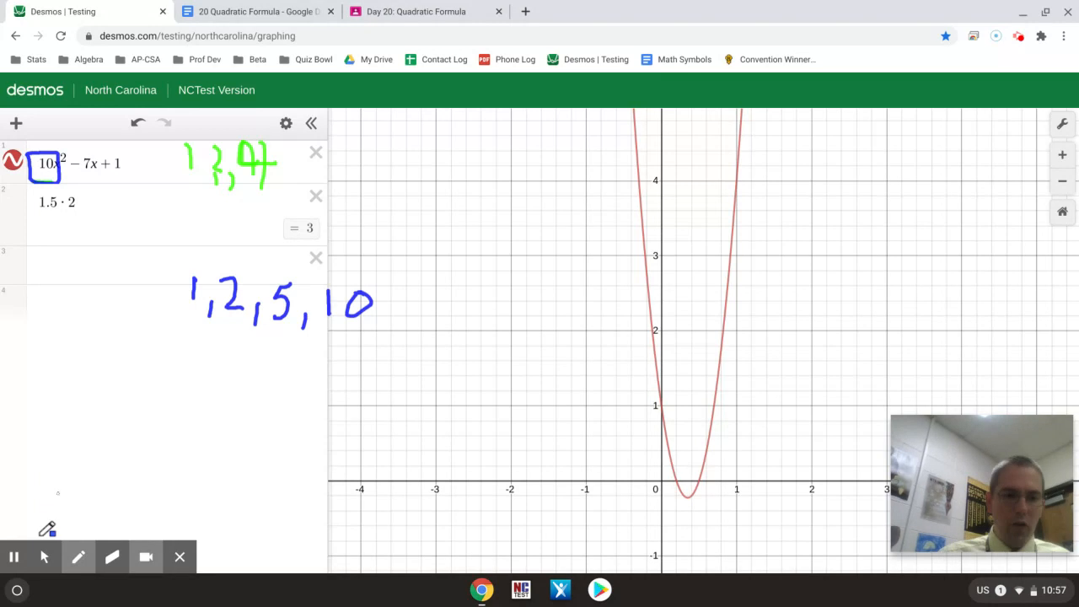
# Step: Enter the product .5 · 2 in the third expression line
pyautogui.click(43, 558)
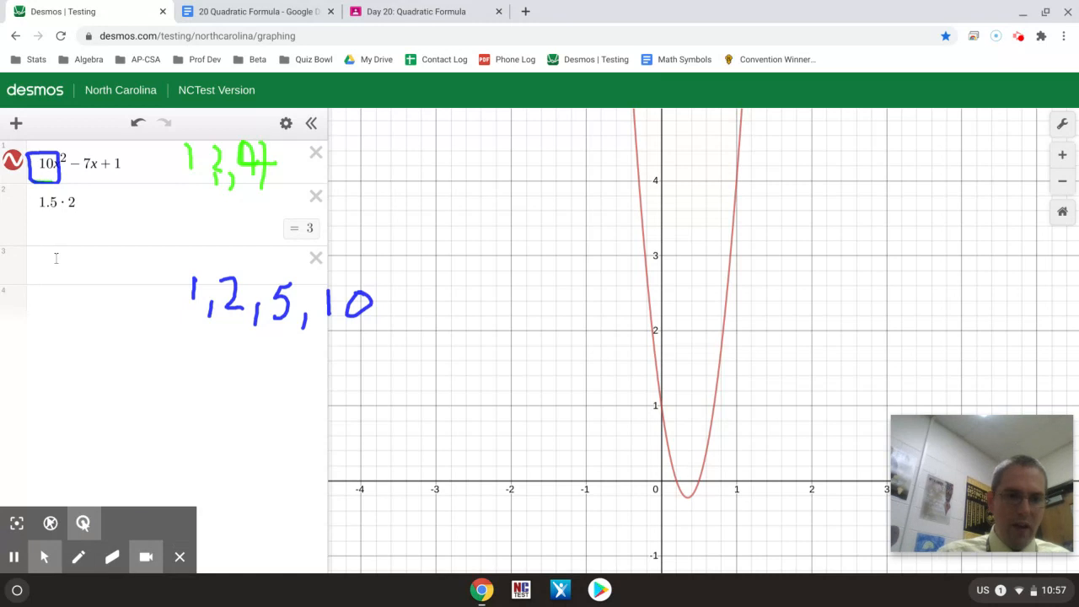
pyautogui.click(52, 263)
pyautogui.write('.5*2')
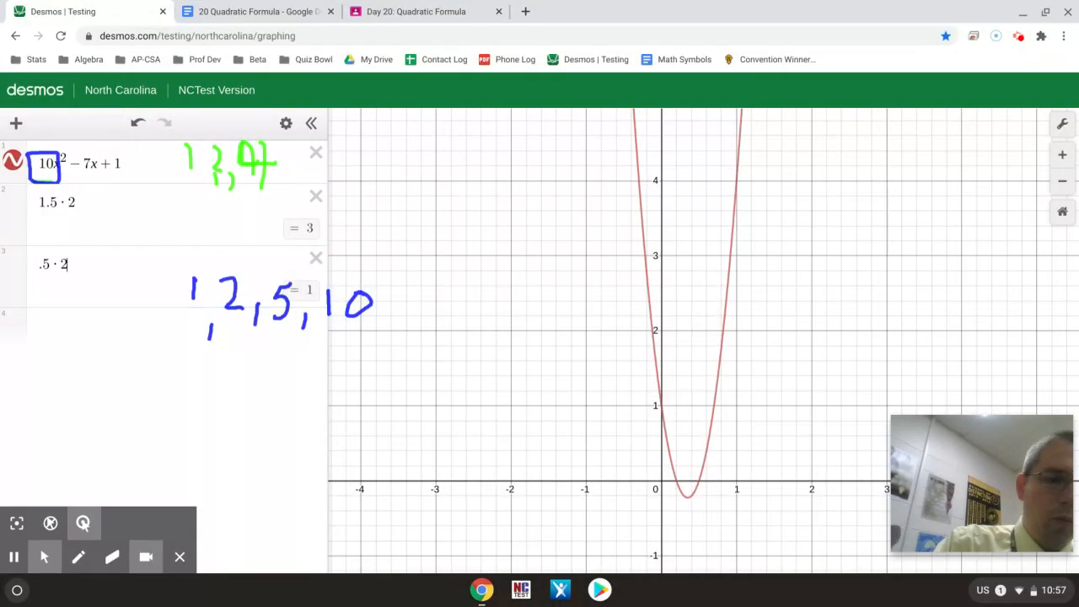
# Step: Handwrite the fraction 1/2 in blue on the empty graph area beside the expression list
pyautogui.click(78, 557)
pyautogui.moveTo(426, 159); pyautogui.dragTo(423, 187)
pyautogui.moveTo(437, 173)
pyautogui.mouseDown()
pyautogui.moveTo(423, 205)
pyautogui.moveTo(465, 226)
pyautogui.mouseUp()
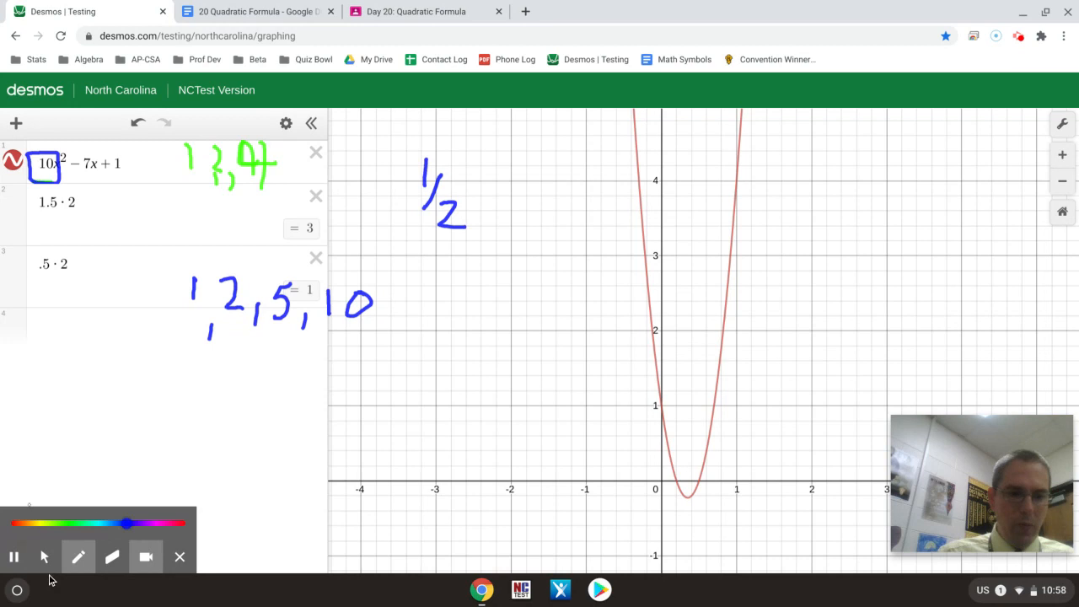
# Step: Multiply .2 by 2 in the fourth expression line, and replace the factor so it reads .2 · 5
pyautogui.click(44, 559)
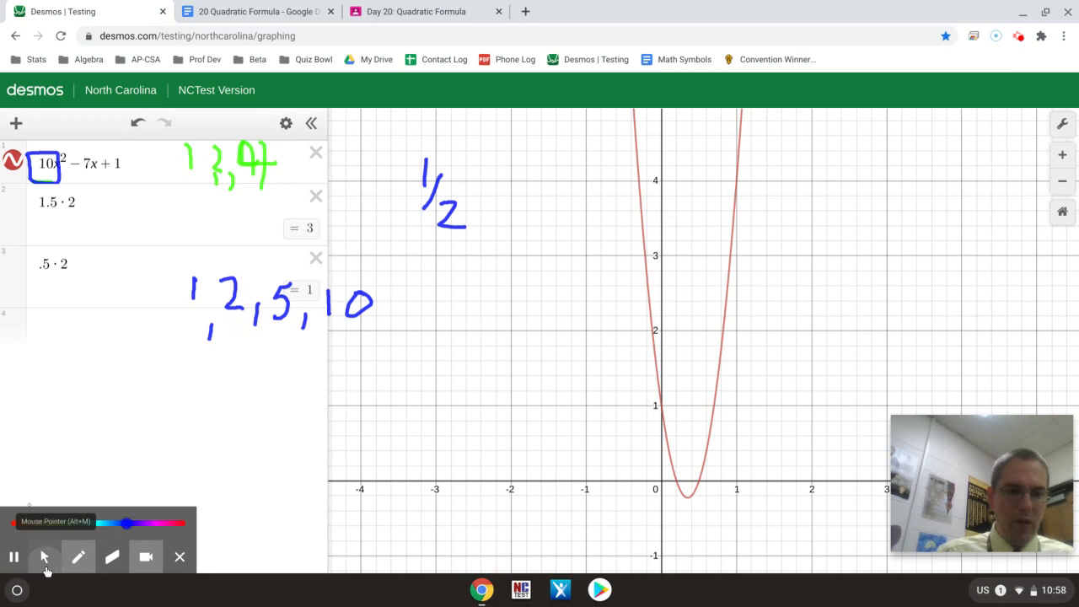
pyautogui.click(48, 326)
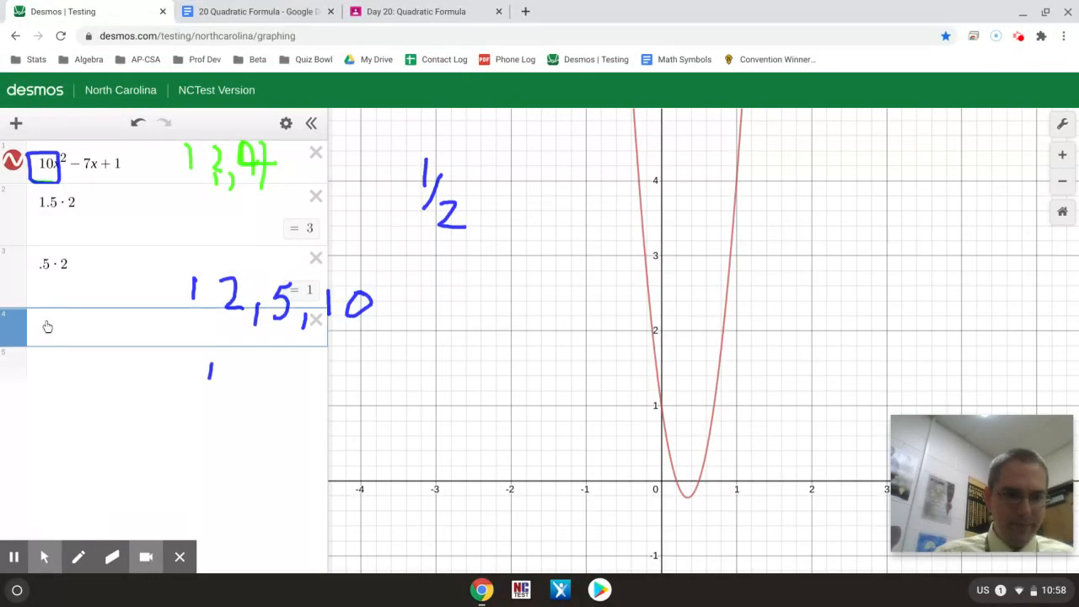
pyautogui.write('.2*')
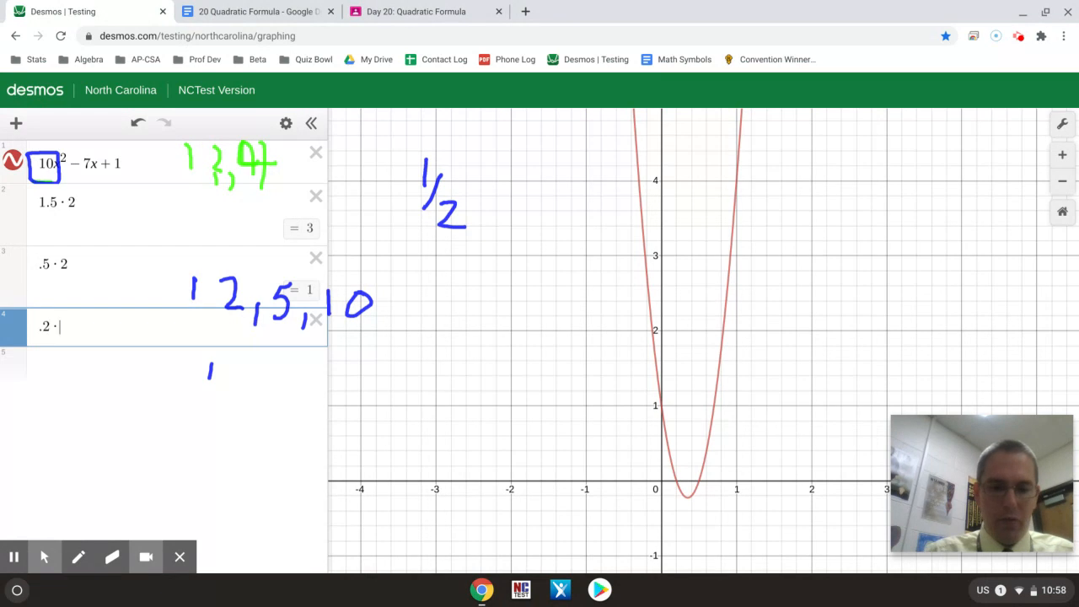
pyautogui.write('2')
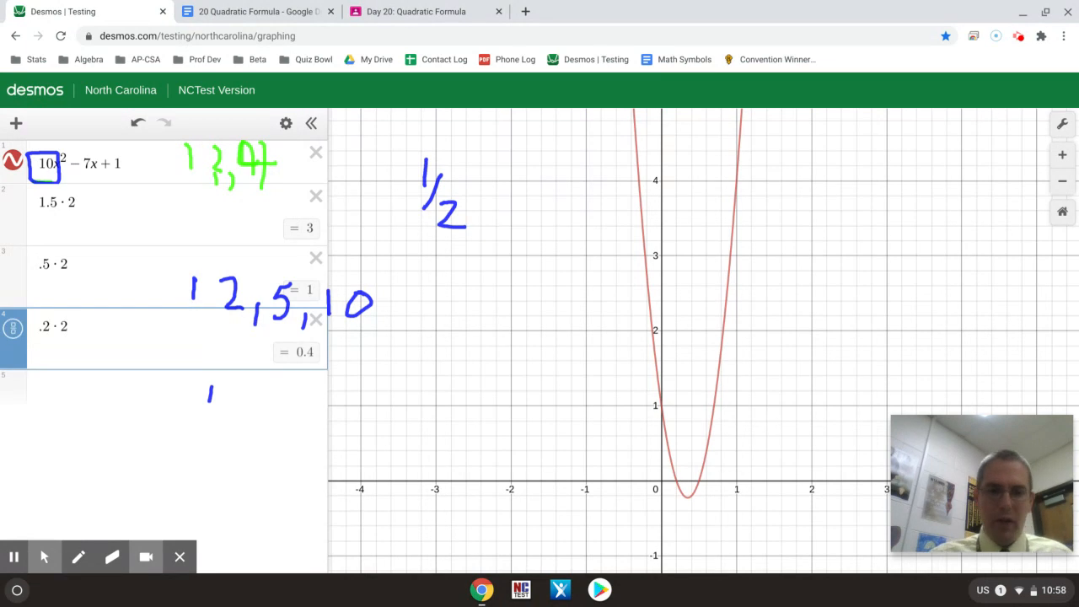
pyautogui.press('BackSpace')
pyautogui.write('5')
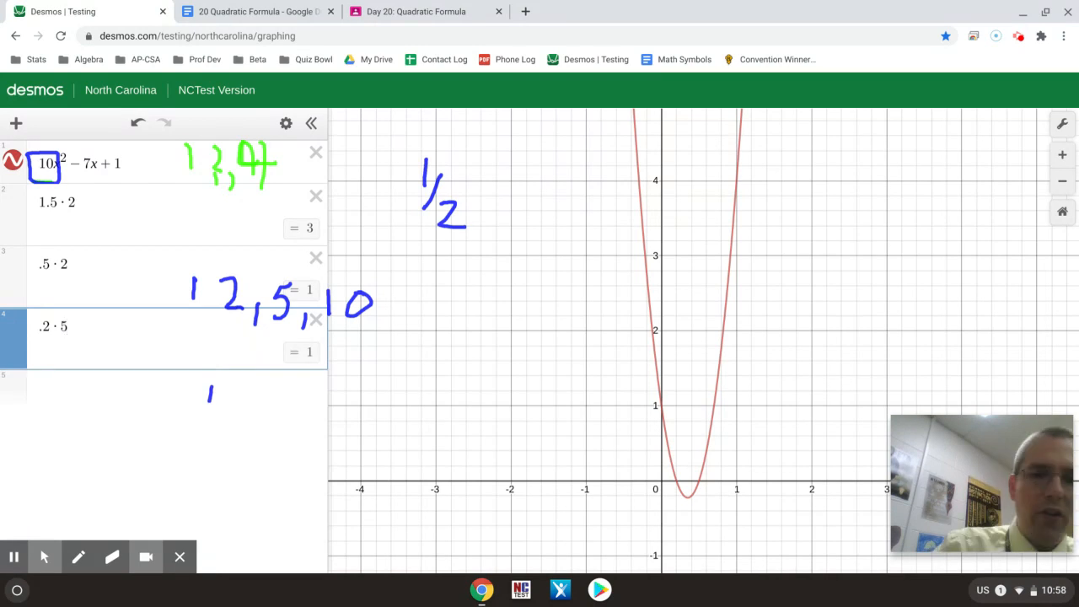
# Step: Handwrite 1/5 in blue beside 1/2, with arrows from 1/5 to the smaller x-intercept and from 1/2 to the larger one
pyautogui.moveTo(541, 157); pyautogui.dragTo(543, 183)
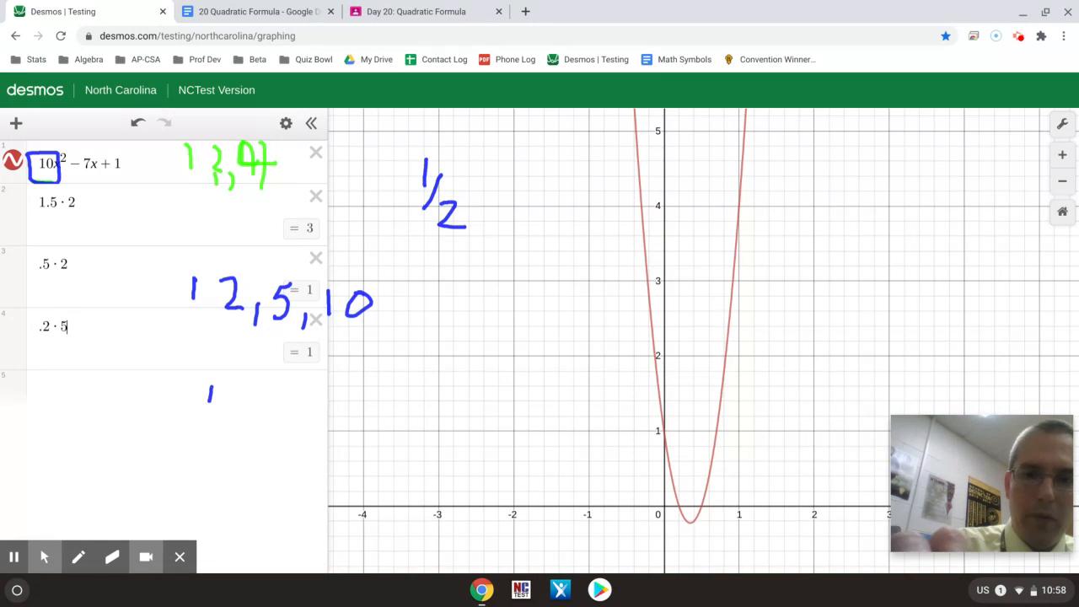
pyautogui.click(77, 556)
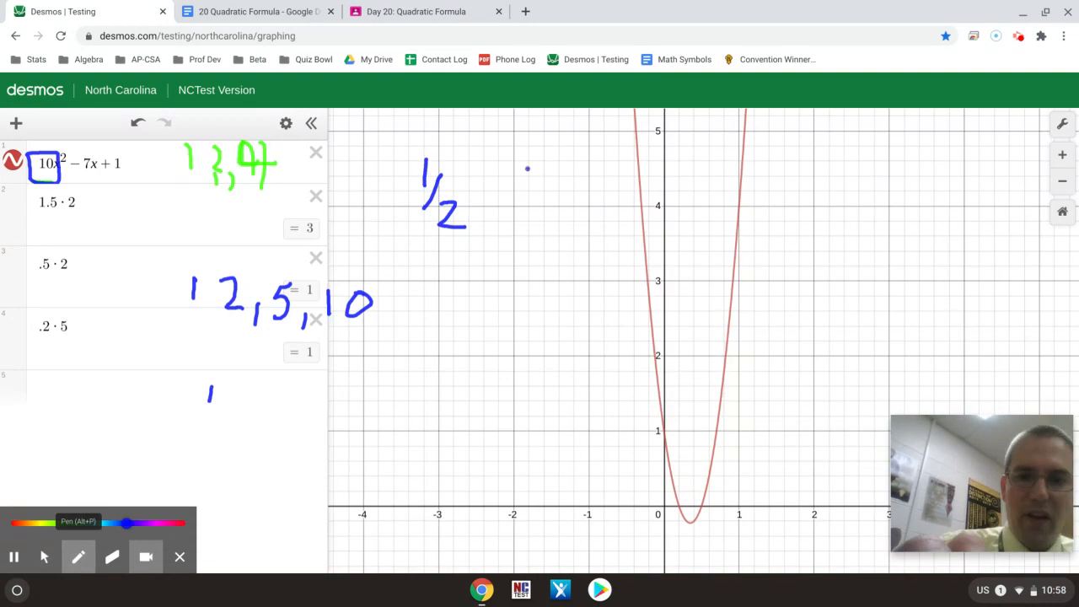
pyautogui.moveTo(526, 168)
pyautogui.mouseDown()
pyautogui.moveTo(543, 239)
pyautogui.moveTo(646, 363)
pyautogui.moveTo(675, 498)
pyautogui.moveTo(681, 486)
pyautogui.mouseUp()
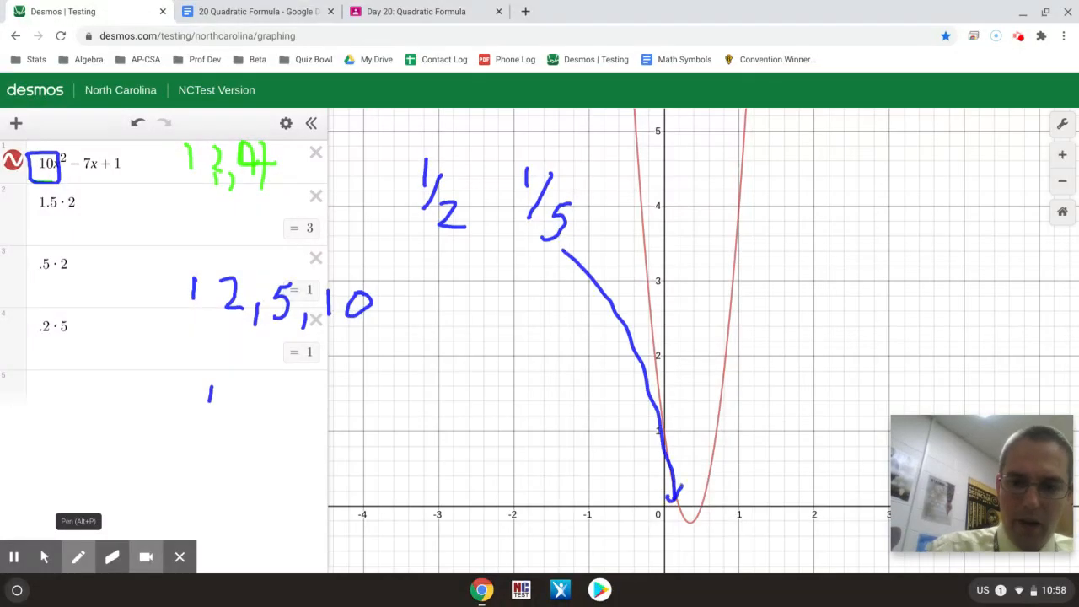
pyautogui.moveTo(456, 175)
pyautogui.mouseDown()
pyautogui.moveTo(469, 168)
pyautogui.moveTo(769, 272)
pyautogui.moveTo(759, 447)
pyautogui.moveTo(710, 501)
pyautogui.moveTo(740, 496)
pyautogui.mouseUp()
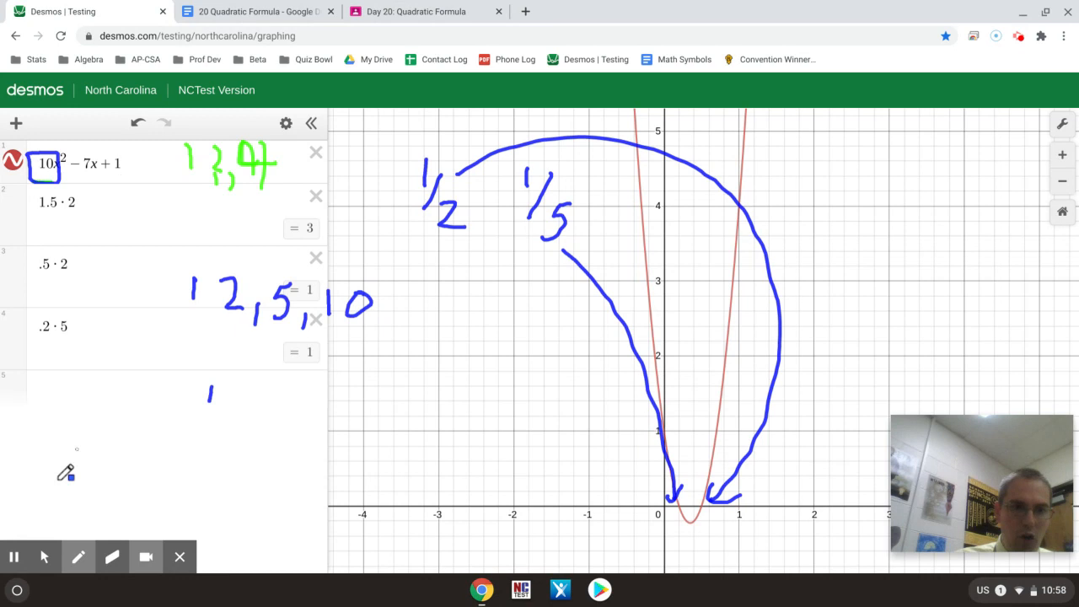
# Step: Enter .2 in the fifth expression line and convert it to a fraction
pyautogui.click(45, 556)
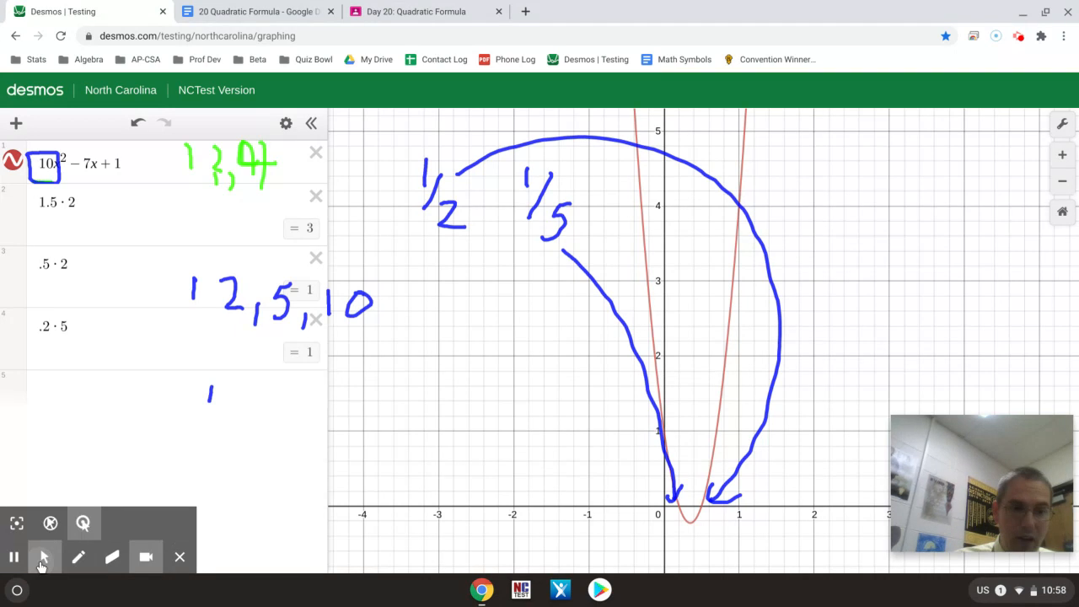
pyautogui.click(65, 394)
pyautogui.write('.2')
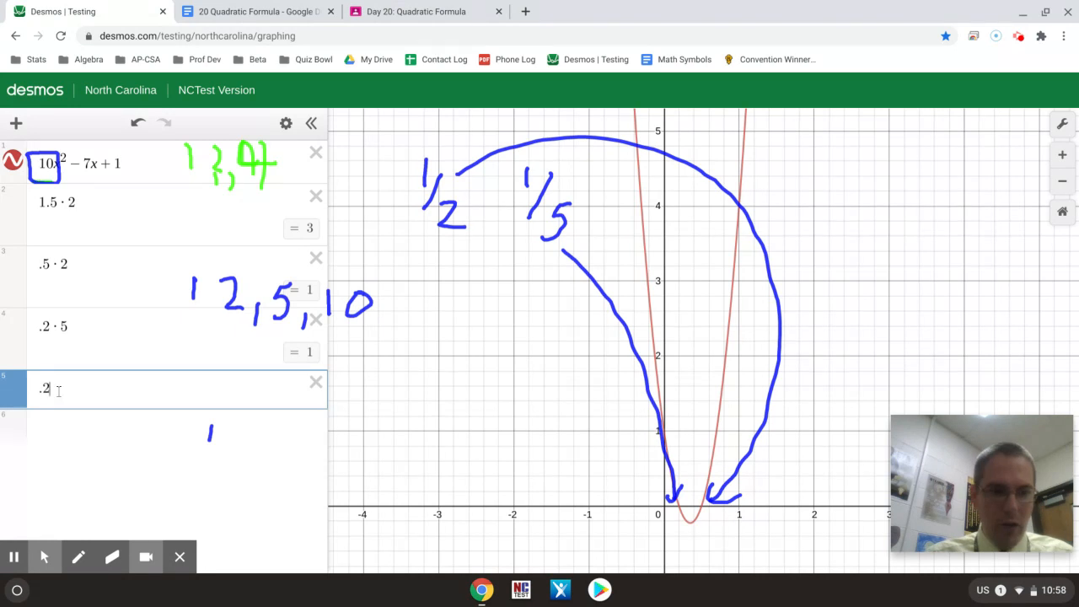
pyautogui.click(16, 393)
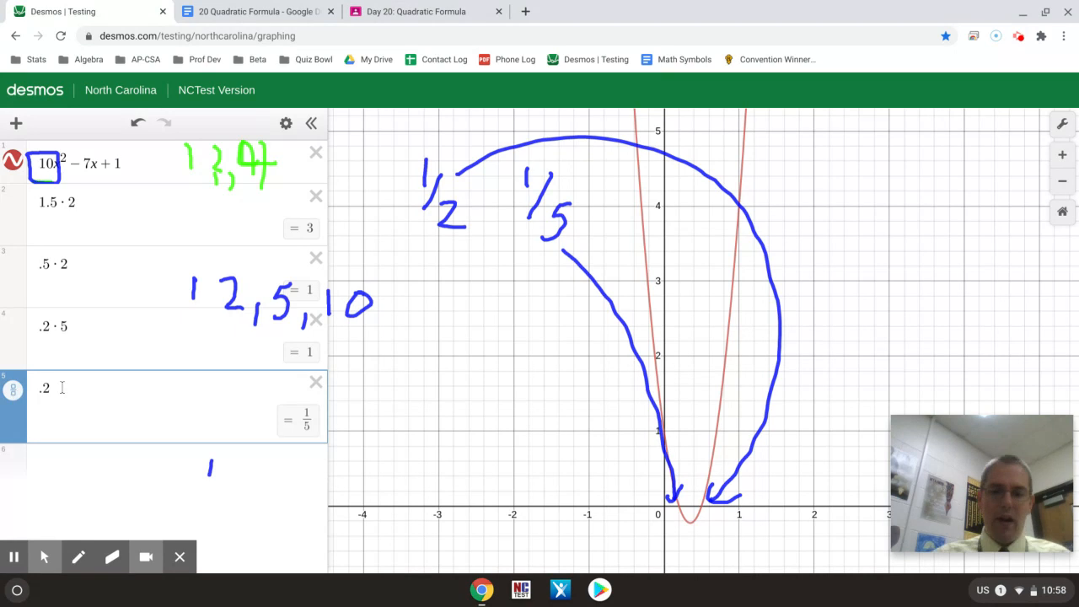
# Step: Replace the fifth line's value with the repeating decimal .333333333333333, adding 3s gradually to test its fraction form
pyautogui.press('BackSpace')
pyautogui.press('BackSpace')
pyautogui.write('.33')
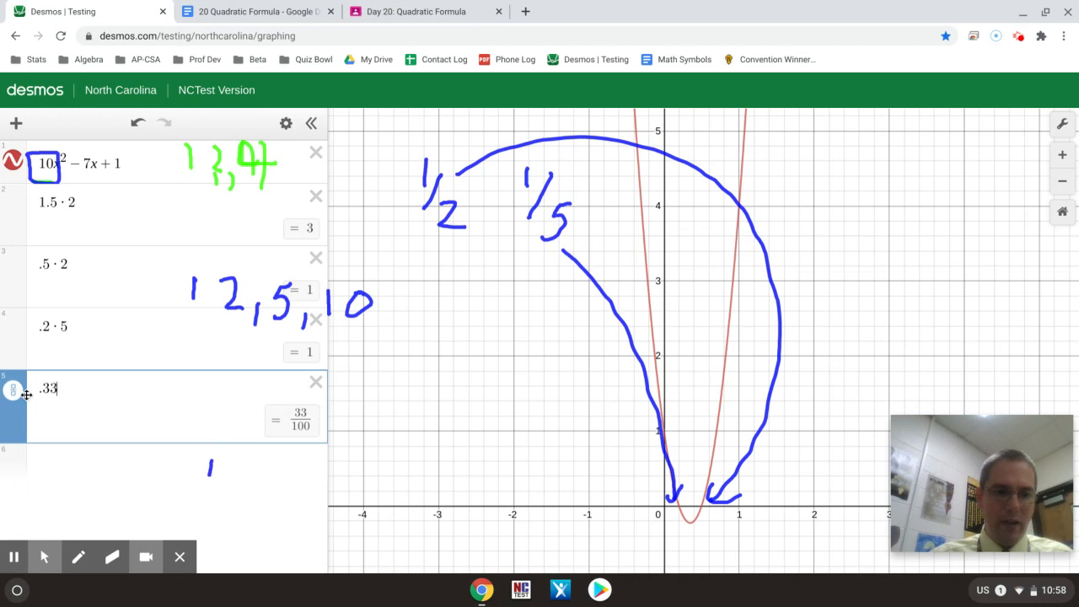
pyautogui.write('3')
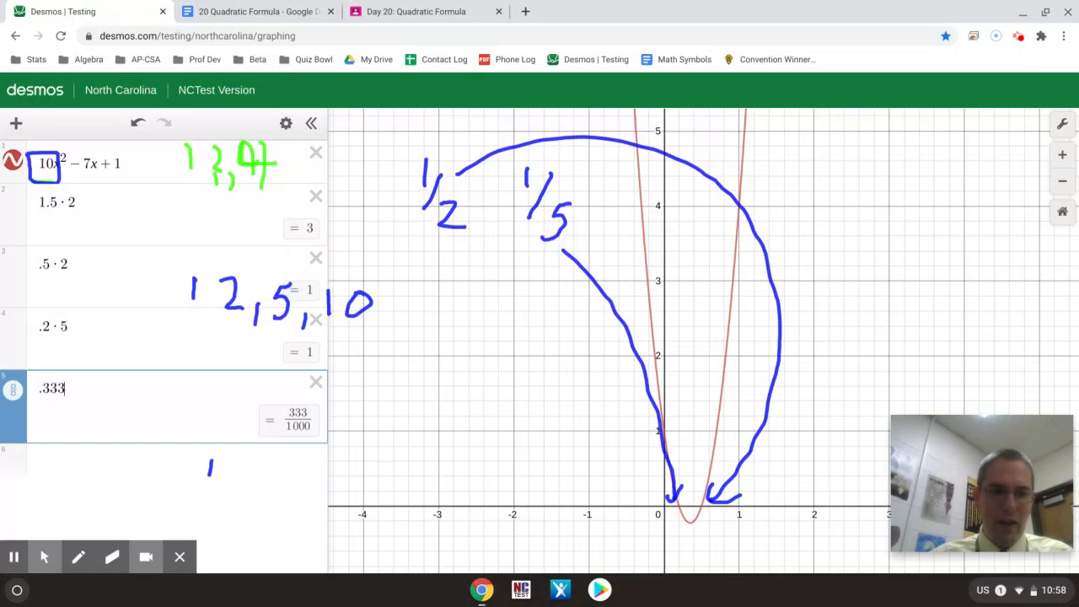
pyautogui.write('333')
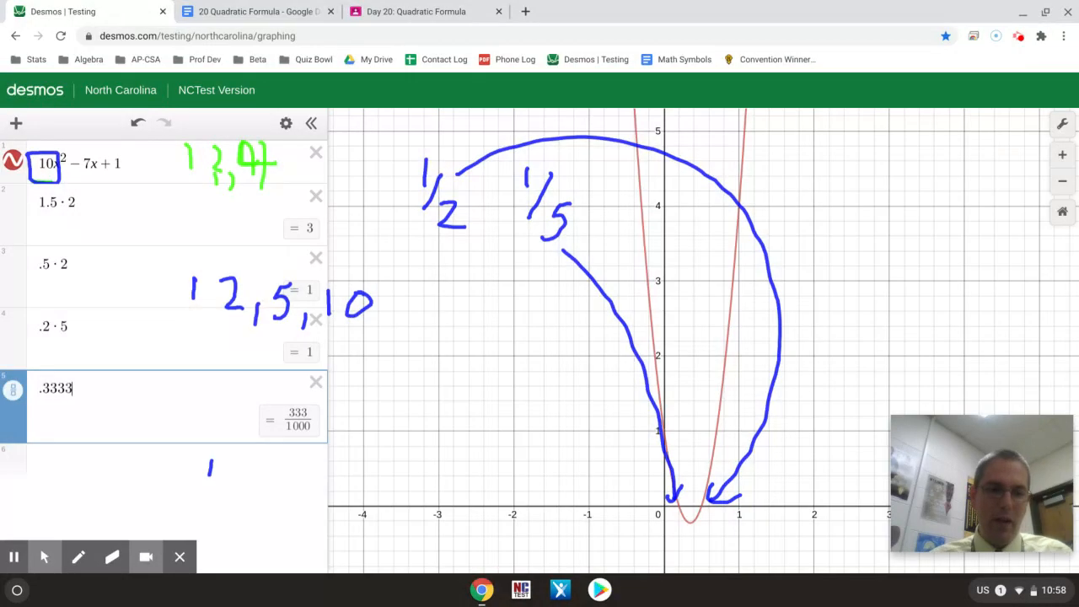
pyautogui.write('333333')
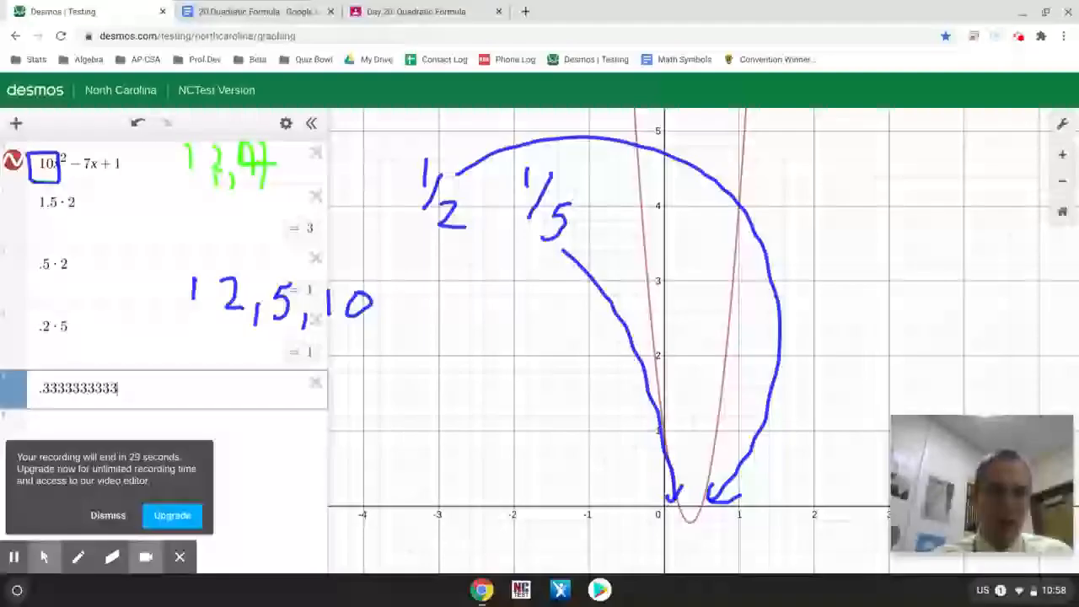
pyautogui.write('333')
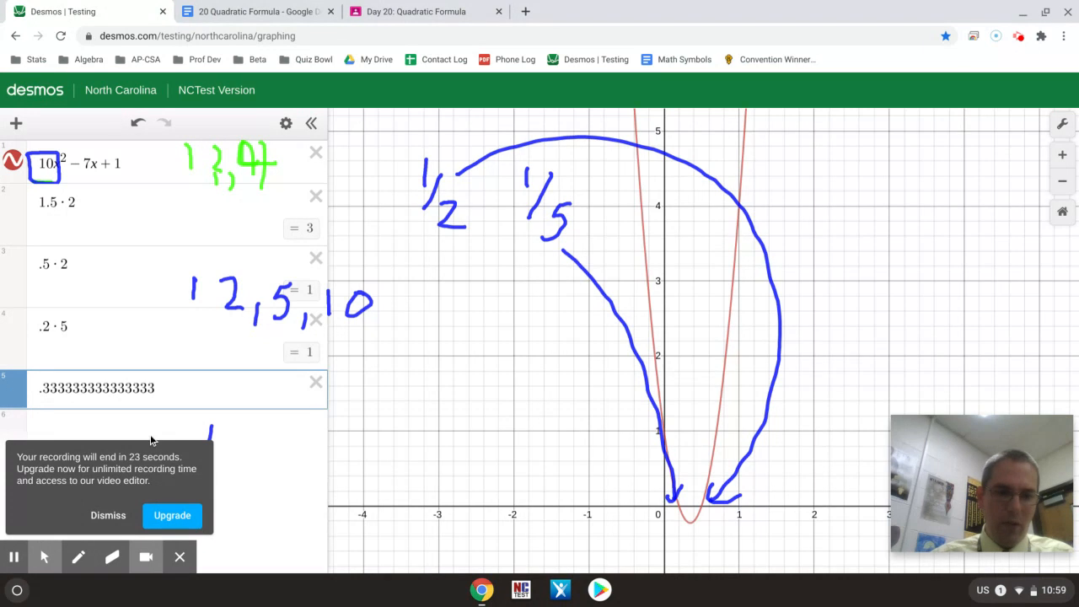
# Step: Highlight the trailing 3s of the long decimal in the fifth line to examine how many digits it needs
pyautogui.click(154, 387)
pyautogui.keyDown('shift'); pyautogui.click(73, 384); pyautogui.keyUp('shift')
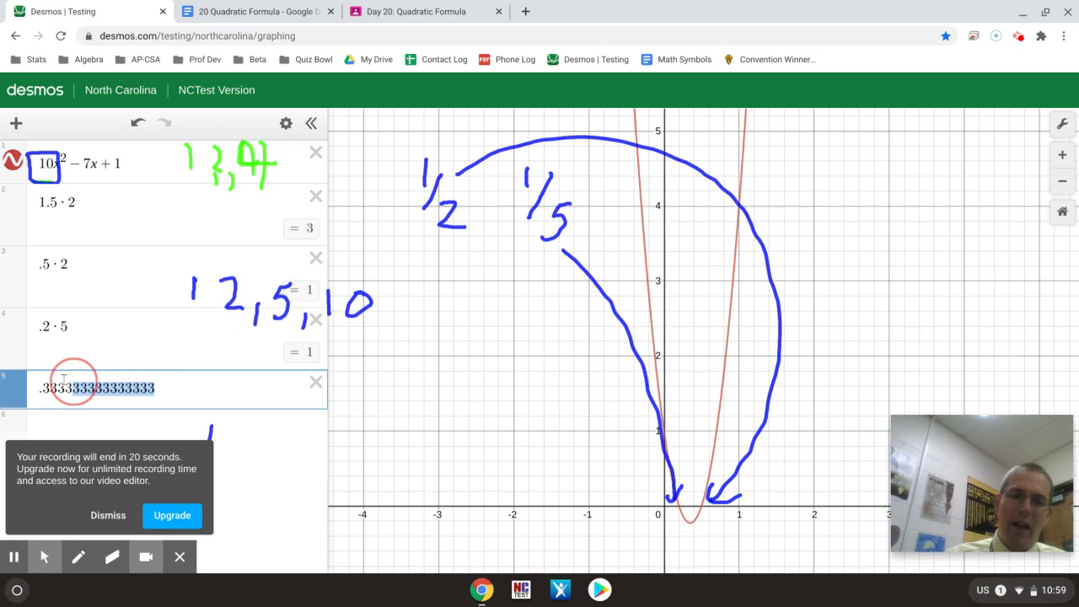
pyautogui.keyDown('shift'); pyautogui.click(64, 381); pyautogui.keyUp('shift')
pyautogui.keyDown('shift'); pyautogui.click(103, 390); pyautogui.keyUp('shift')
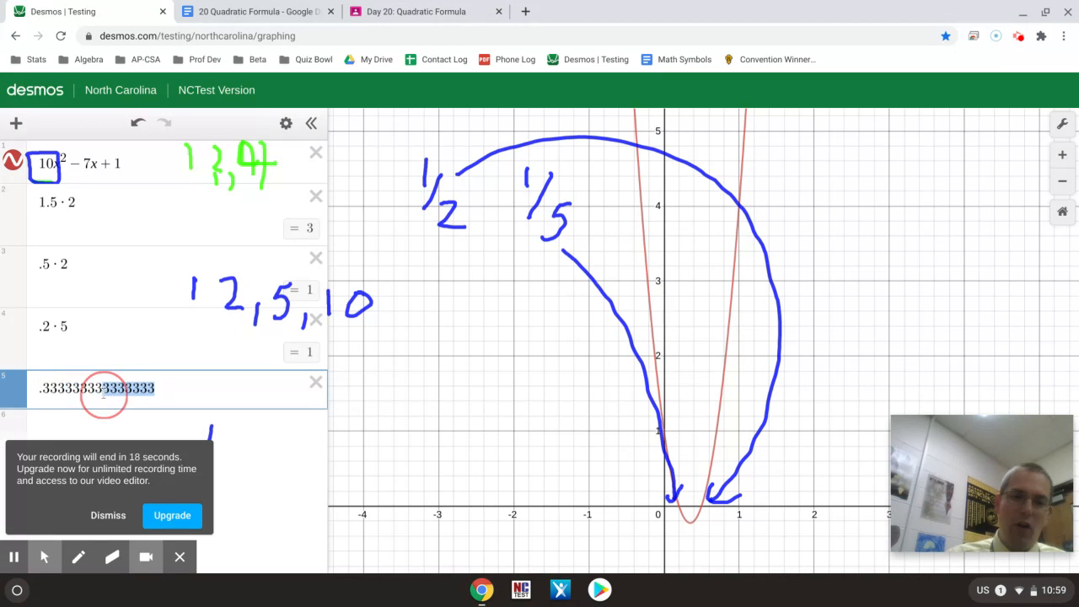
pyautogui.keyDown('shift'); pyautogui.click(86, 389); pyautogui.keyUp('shift')
pyautogui.keyDown('shift'); pyautogui.click(73, 386); pyautogui.keyUp('shift')
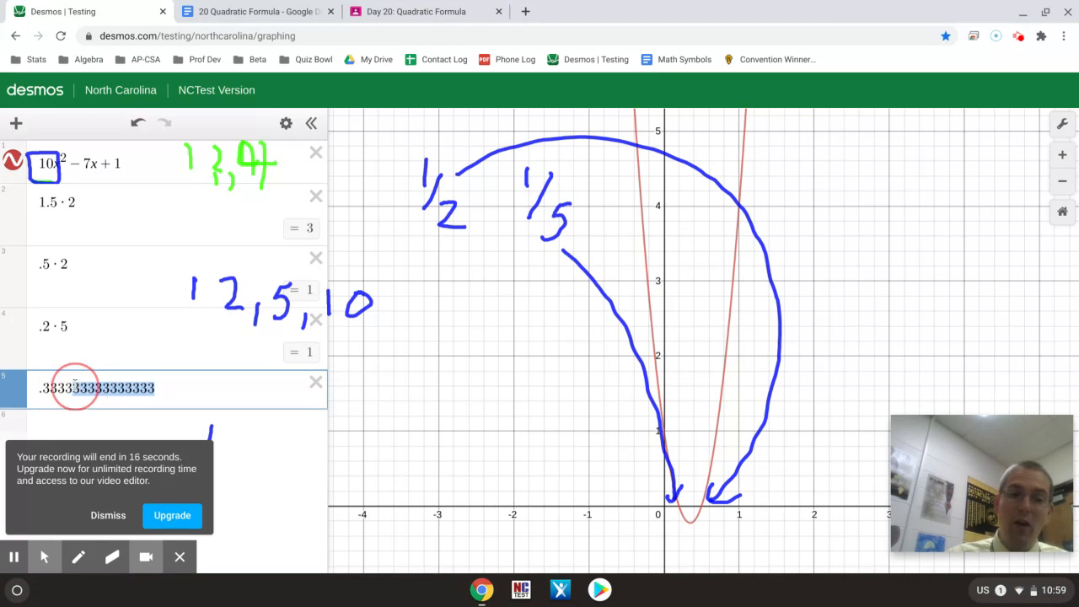